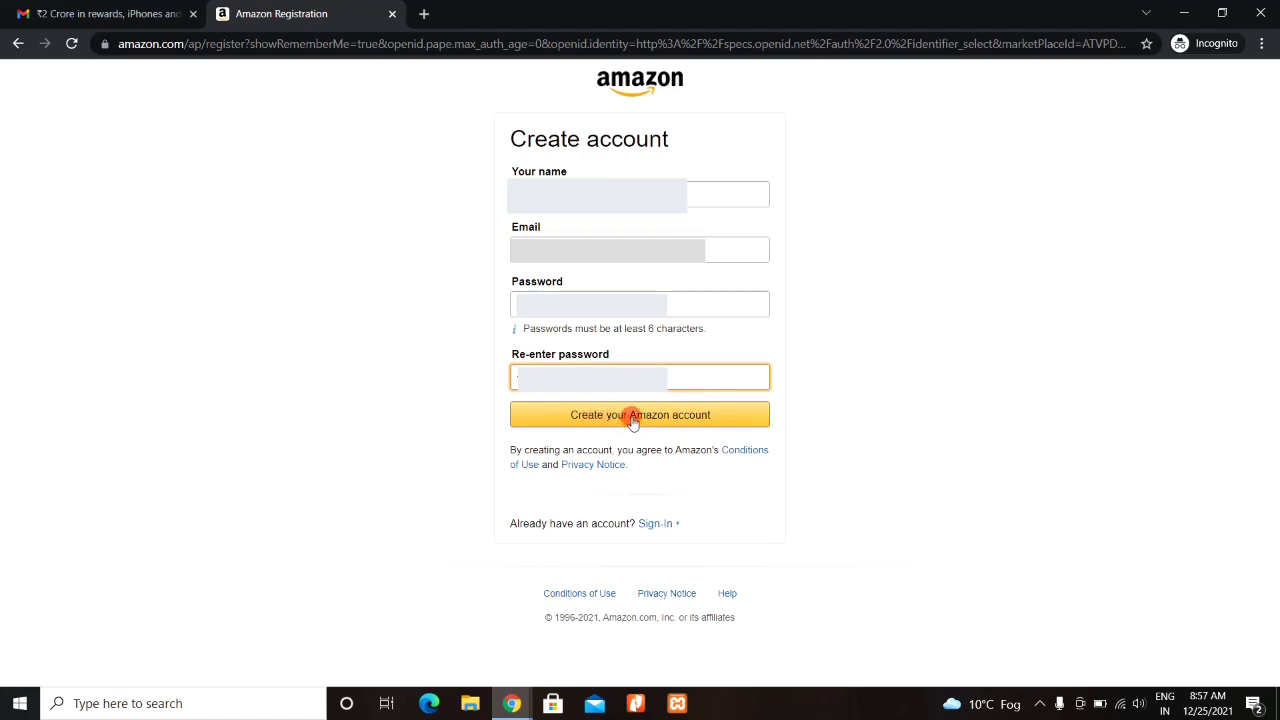
- Submit the new Amazon account details and switch to the Gmail tab for the code
{"action": "left_click", "coordinate": [632, 423]}
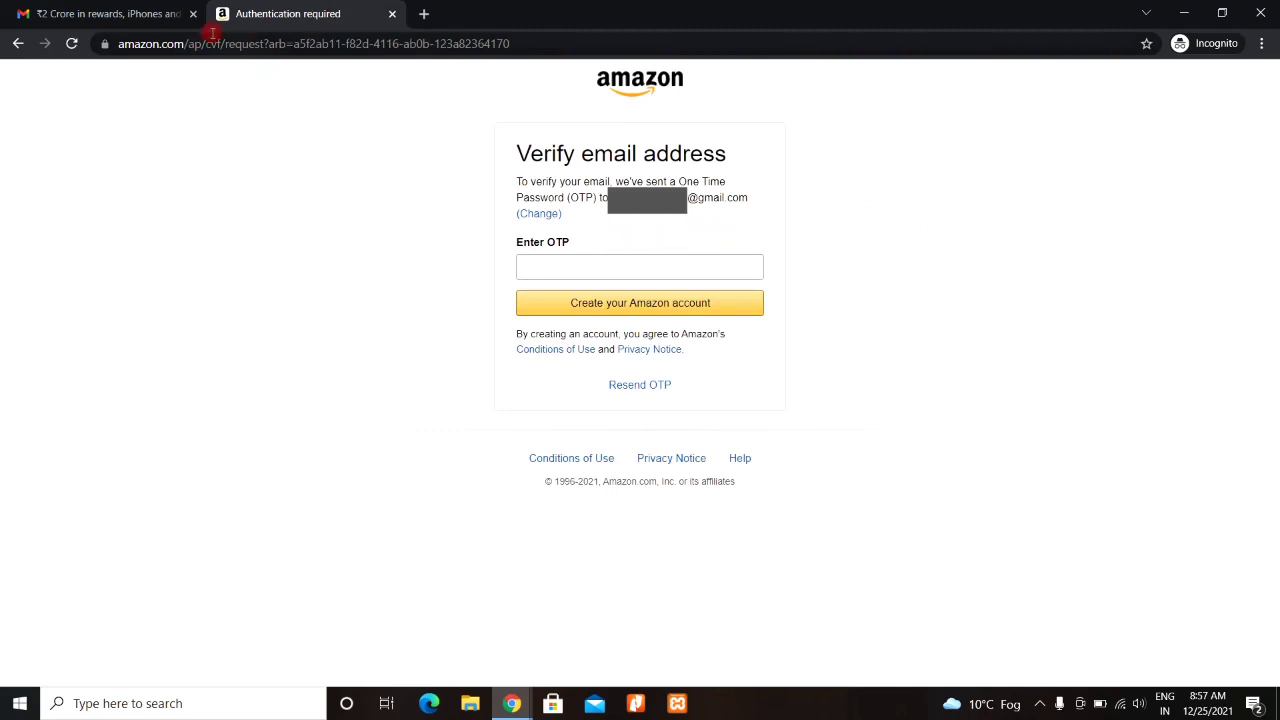
{"action": "left_click", "coordinate": [134, 14]}
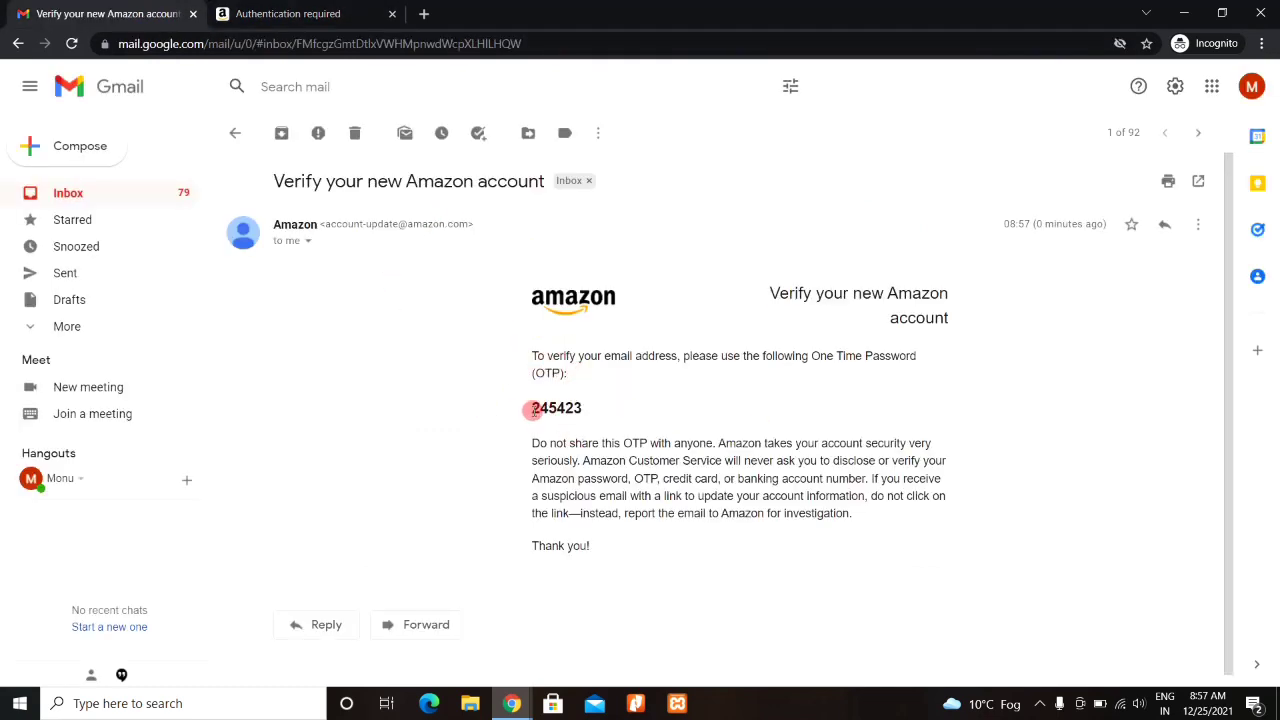
- Copy the one-time password from Amazon's verification email and go back to the Amazon tab
{"action": "left_click_drag", "start_coordinate": [535, 409], "coordinate": [587, 414]}
{"action": "key", "text": "ctrl+c"}
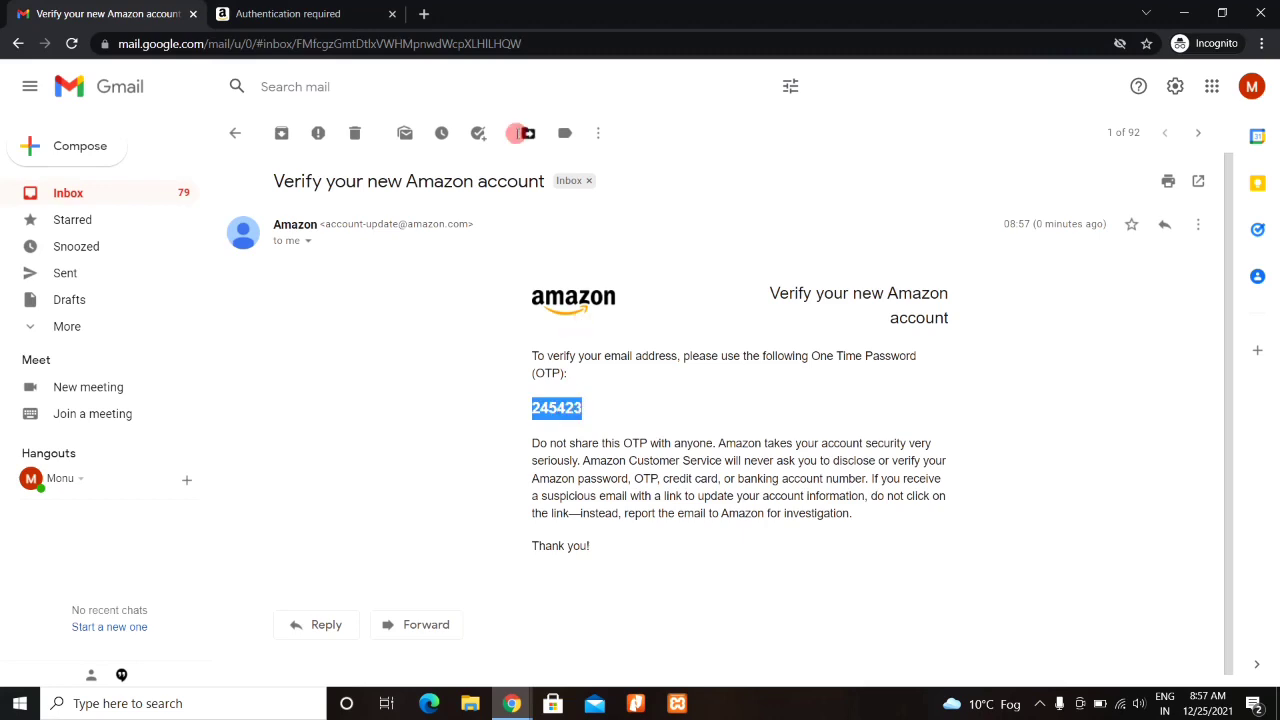
{"action": "left_click", "coordinate": [325, 10]}
- Paste the copied one-time password into Enter OTP and submit it to create the account
{"action": "left_click", "coordinate": [556, 269]}
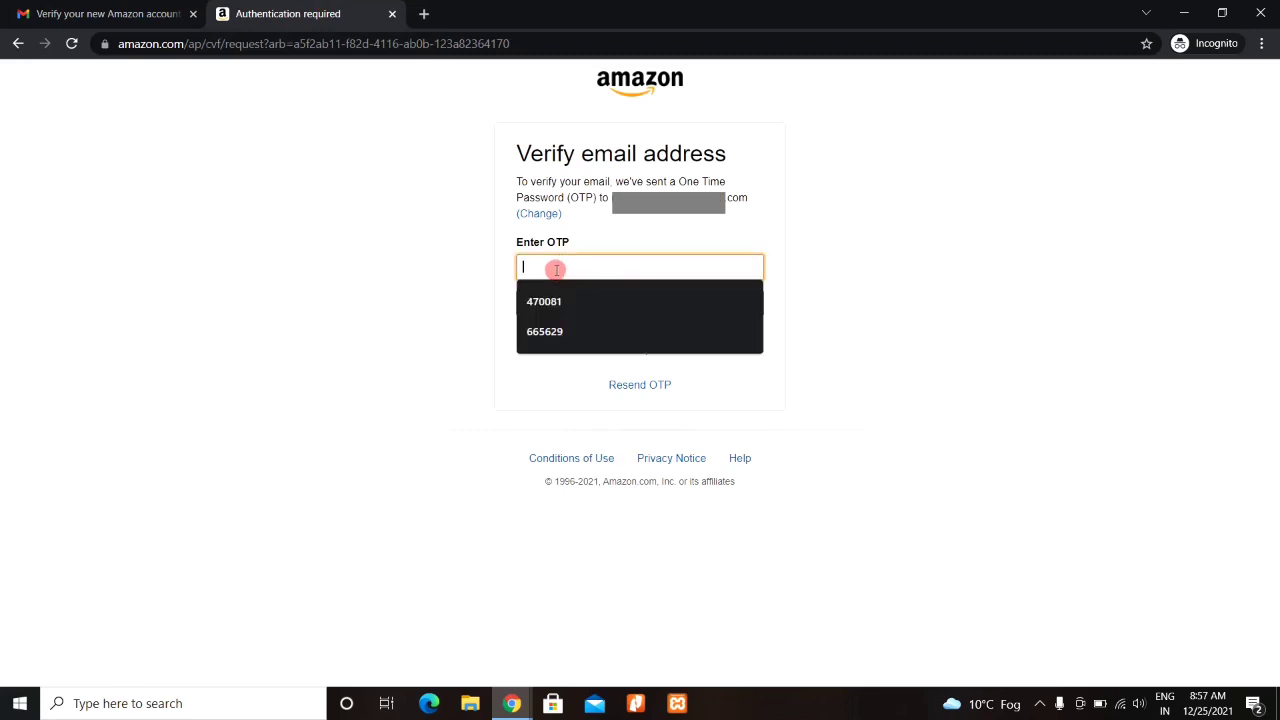
{"action": "key", "text": "ctrl+v"}
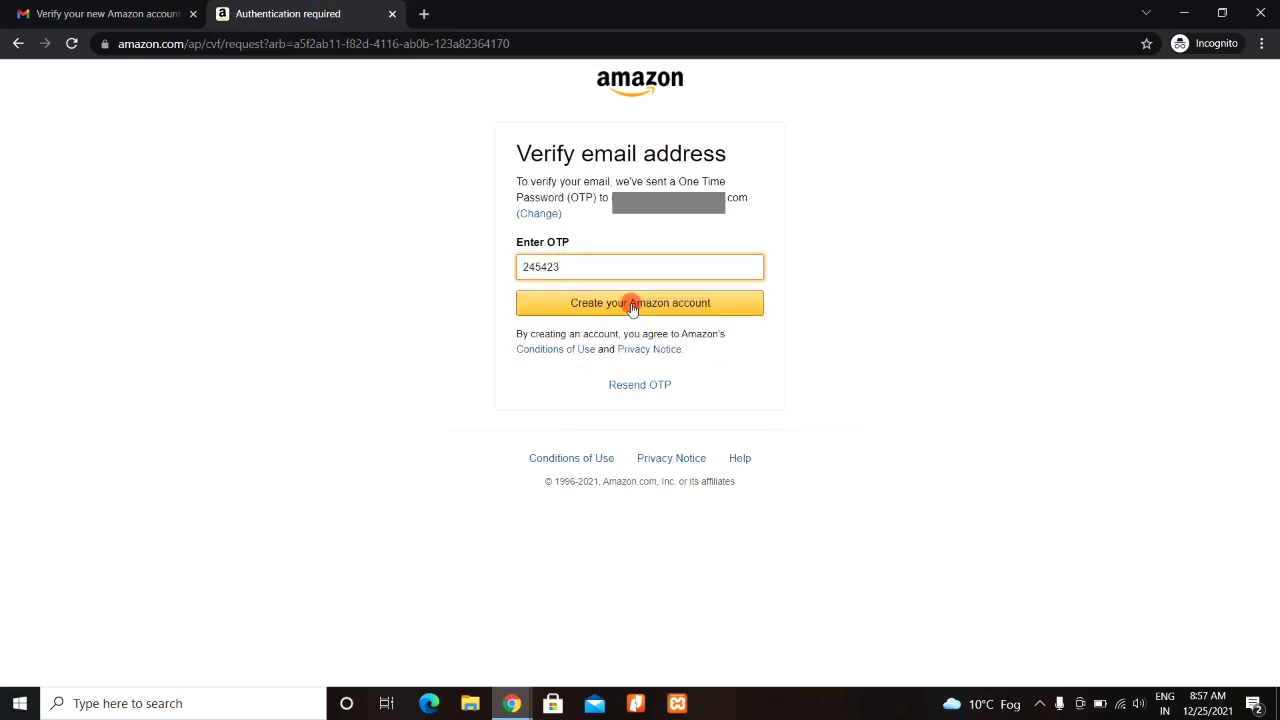
{"action": "left_click", "coordinate": [632, 305]}
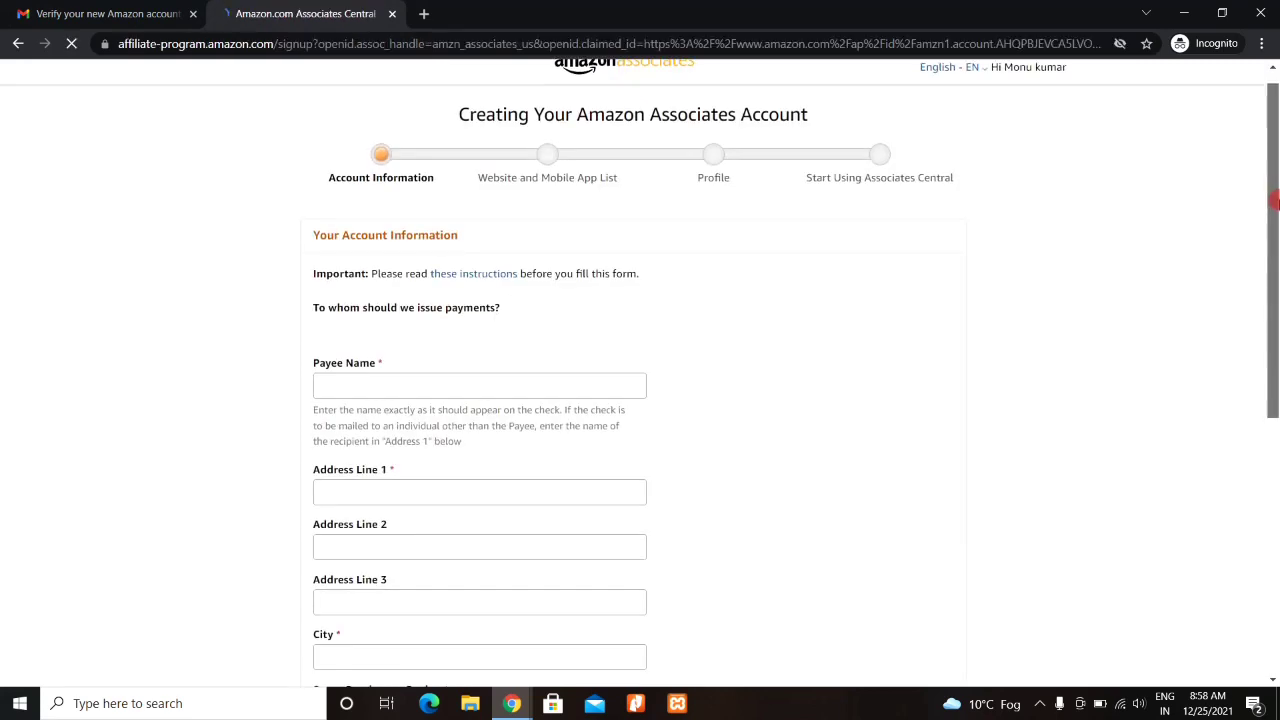
- Begin the Account Information form's Address Line 1, City, ZIP and Country fields
{"action": "mouse_move", "coordinate": [1274, 200]}
{"action": "left_mouse_down"}
{"action": "mouse_move", "coordinate": [1275, 240]}
{"action": "mouse_move", "coordinate": [1275, 205]}
{"action": "left_mouse_up"}
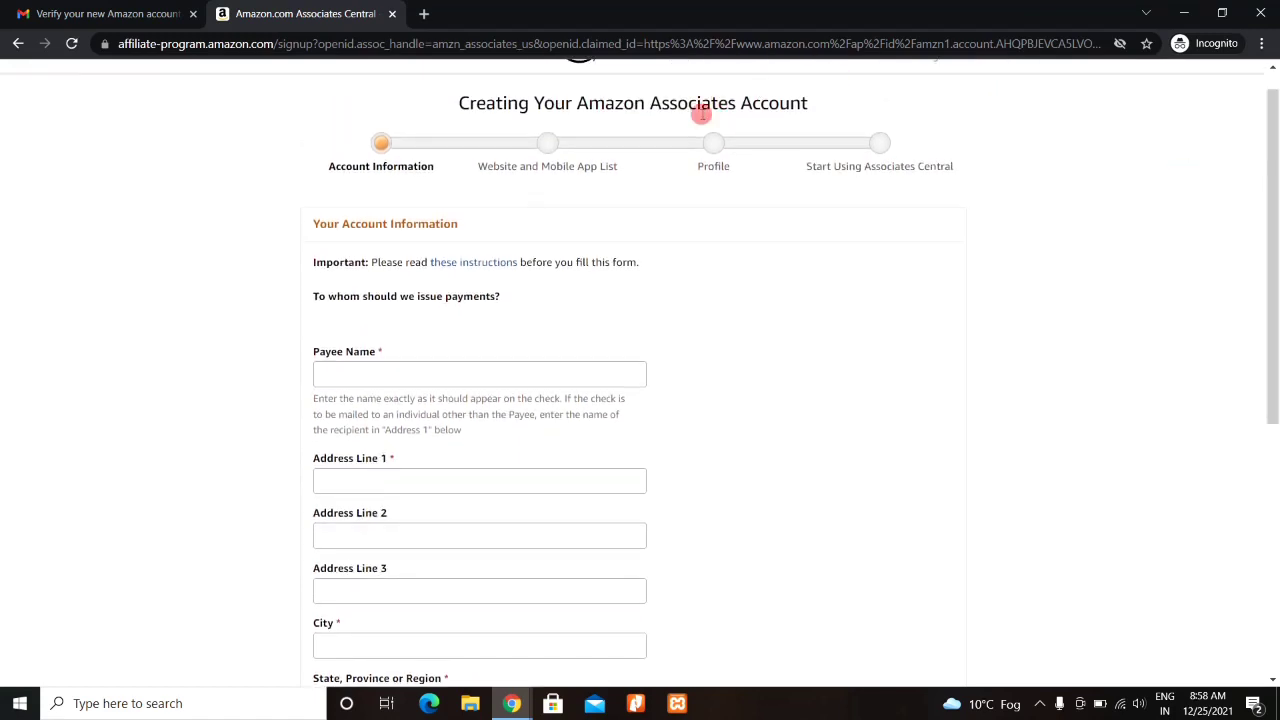
{"action": "left_click_drag", "start_coordinate": [1275, 197], "coordinate": [1275, 244]}
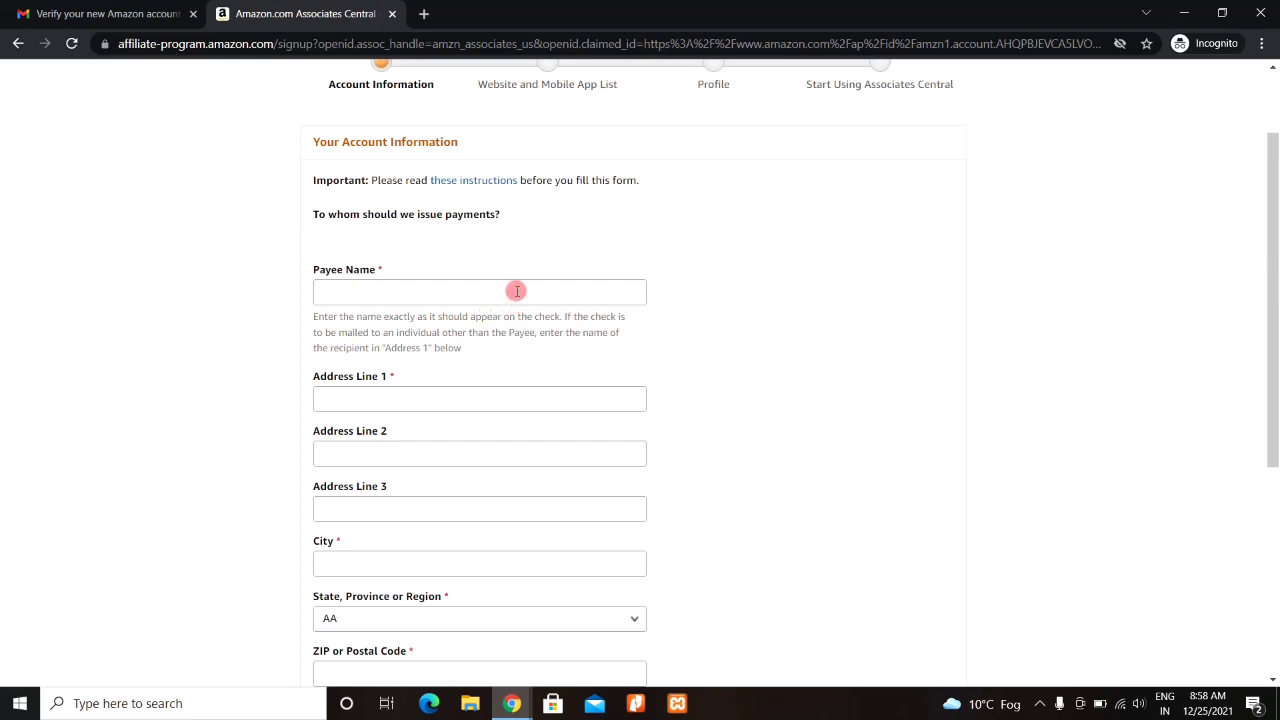
{"action": "left_click_drag", "start_coordinate": [1275, 226], "coordinate": [1276, 324]}
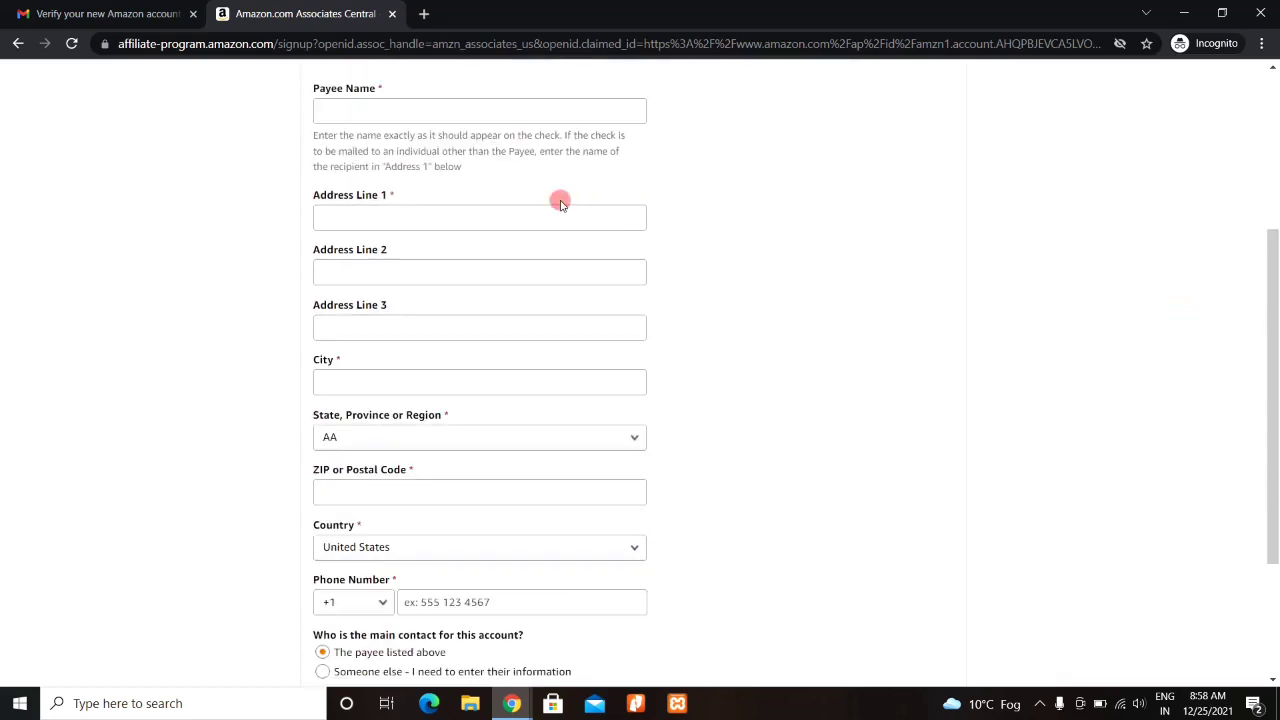
{"action": "left_click", "coordinate": [350, 213]}
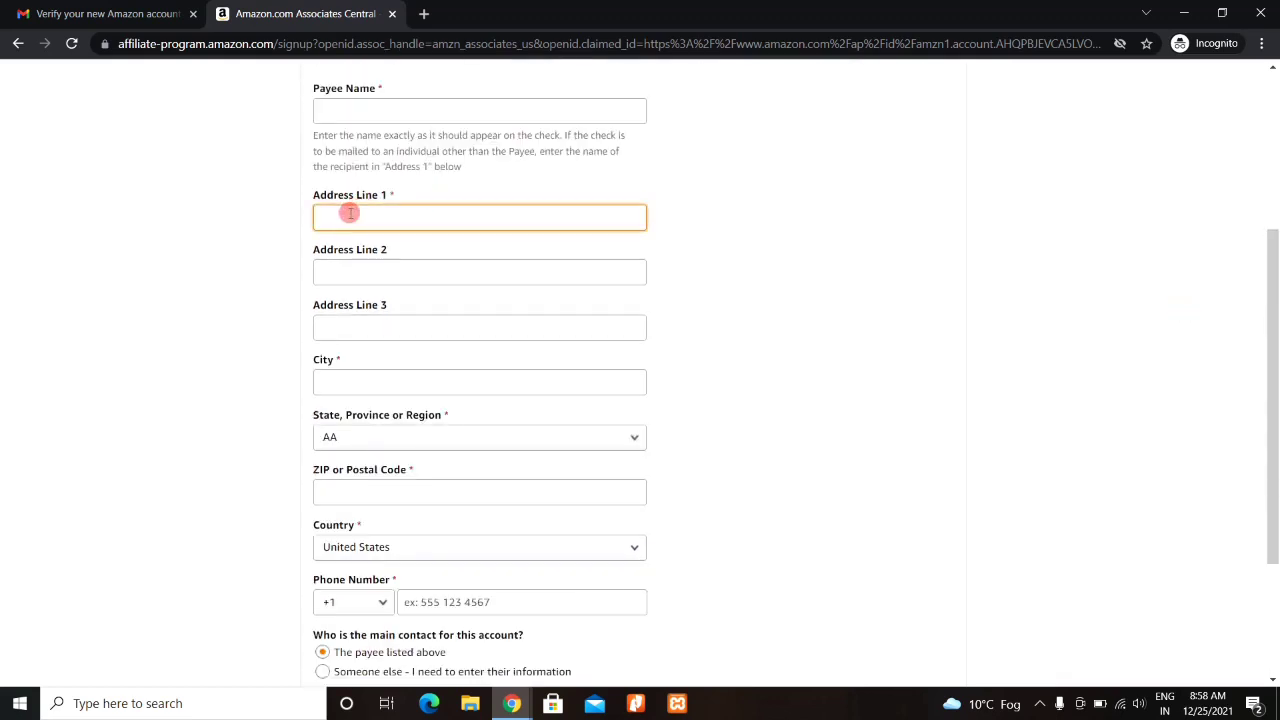
{"action": "left_click", "coordinate": [339, 382]}
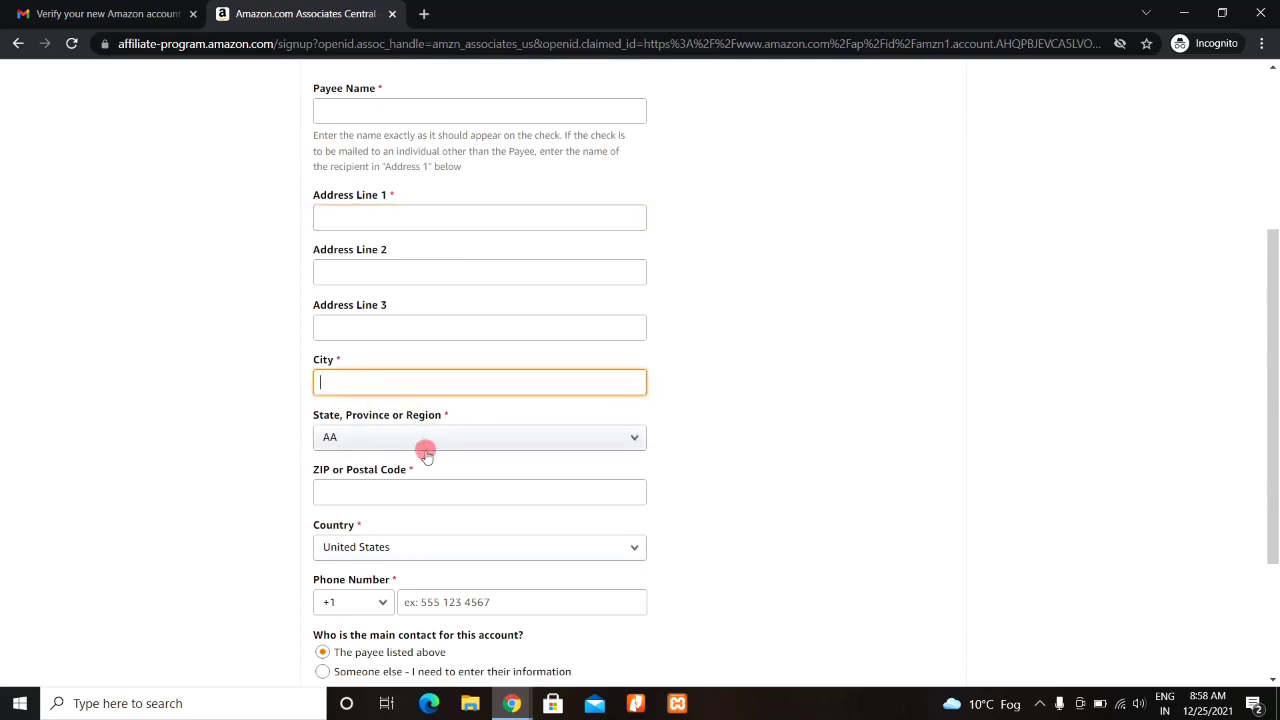
{"action": "left_click", "coordinate": [348, 500]}
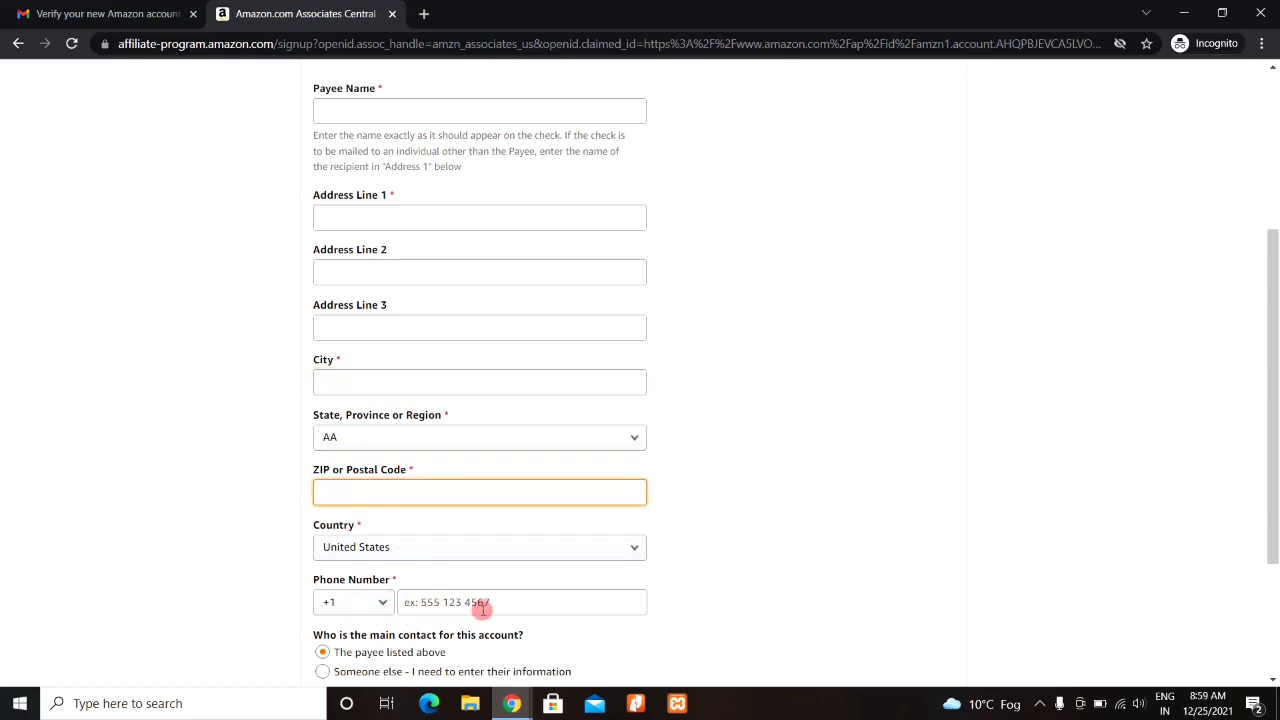
{"action": "left_click_drag", "start_coordinate": [1273, 420], "coordinate": [1198, 448]}
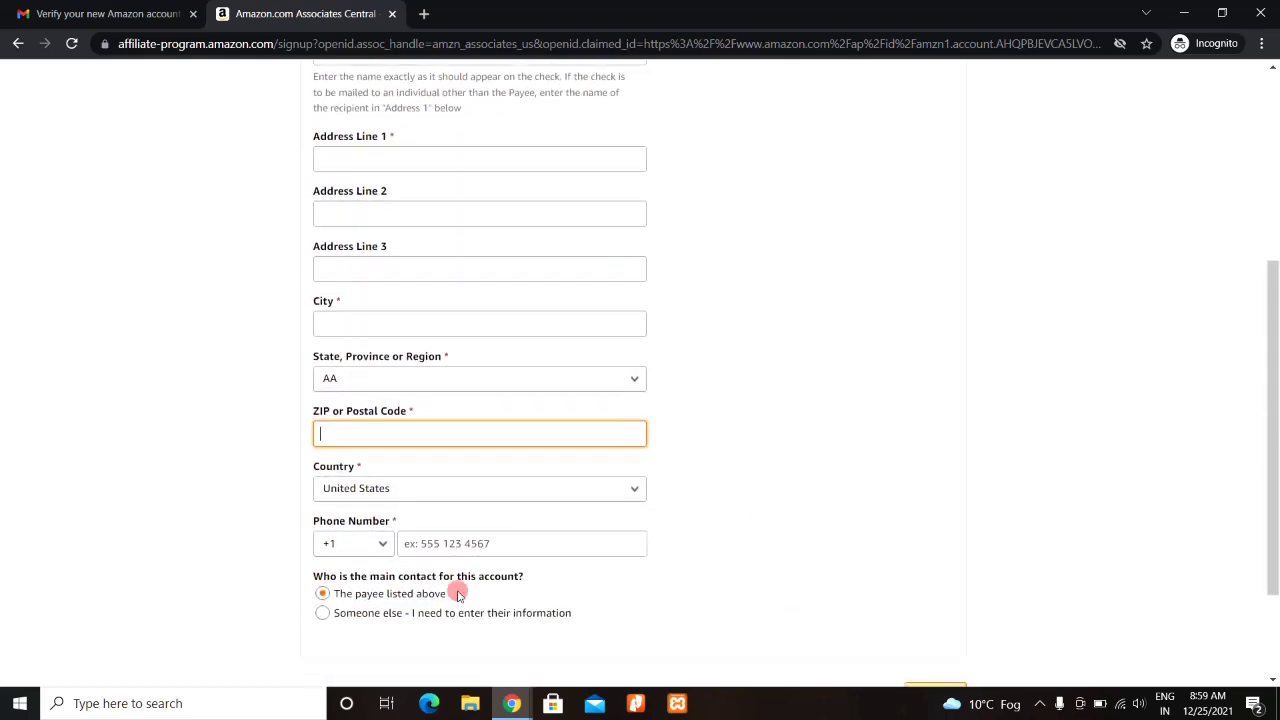
{"action": "left_click", "coordinate": [440, 489]}
- Set Country to India, enter the payee name and address details, and continue
{"action": "key", "text": "i"}
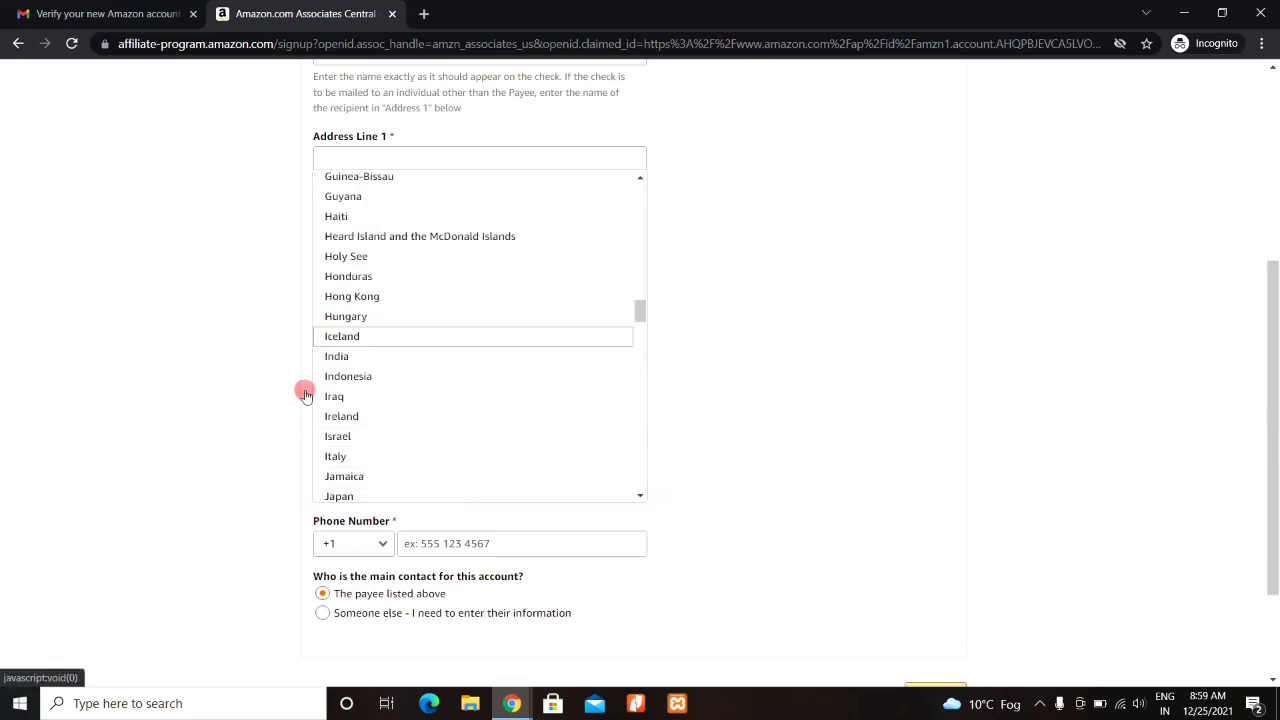
{"action": "left_click", "coordinate": [336, 356]}
{"action": "scroll", "coordinate": [335, 300], "scroll_direction": "up", "scroll_amount": 1}
{"action": "left_click", "coordinate": [335, 155]}
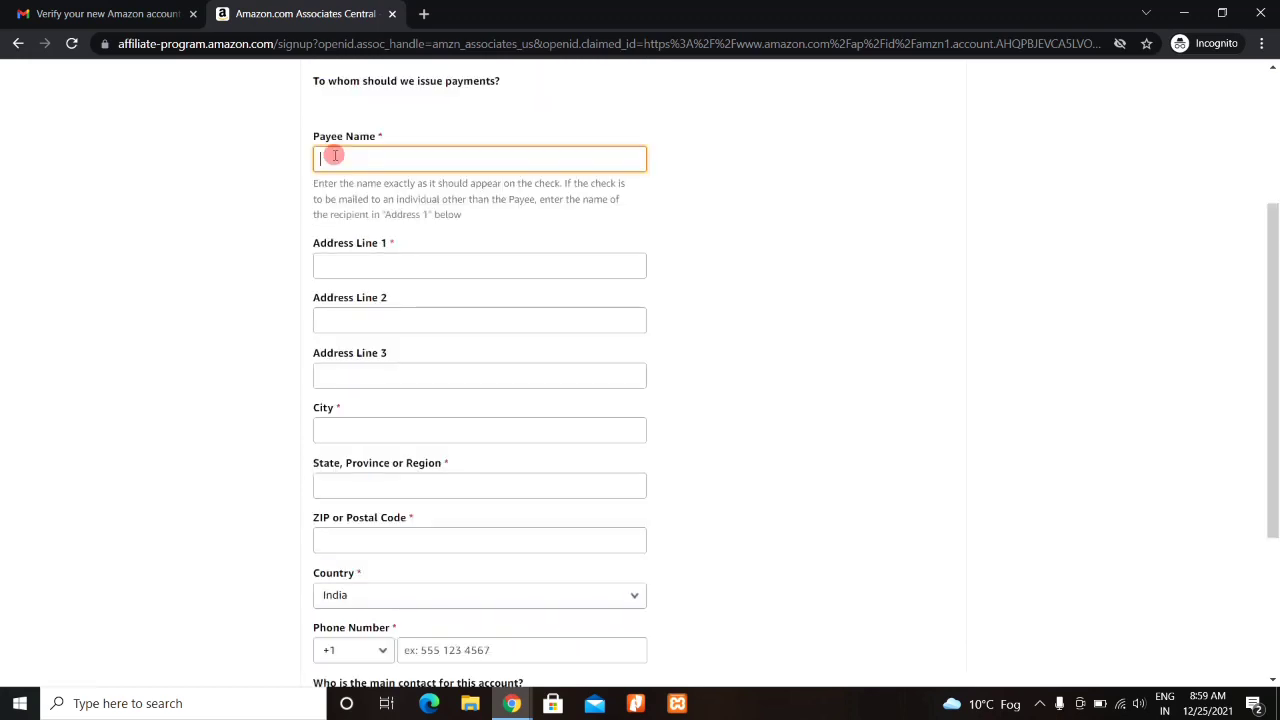
{"action": "scroll", "coordinate": [335, 155], "scroll_direction": "down", "scroll_amount": 2}
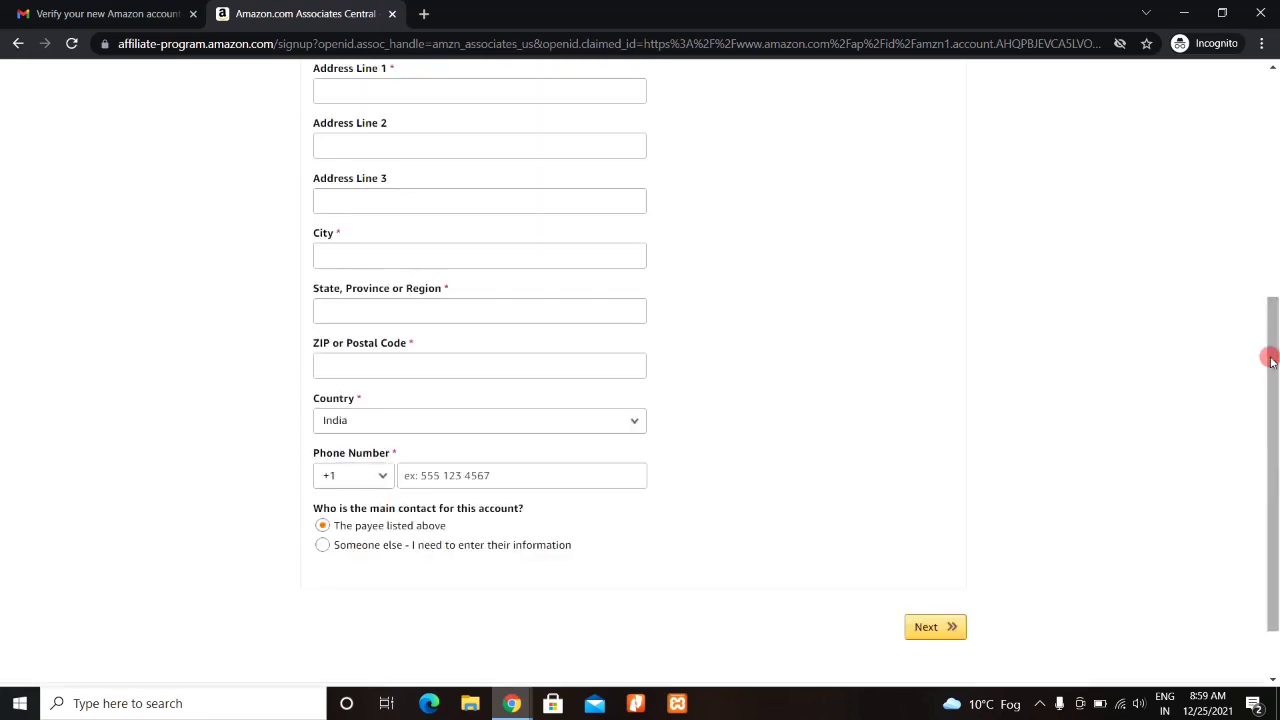
{"action": "left_click", "coordinate": [369, 95]}
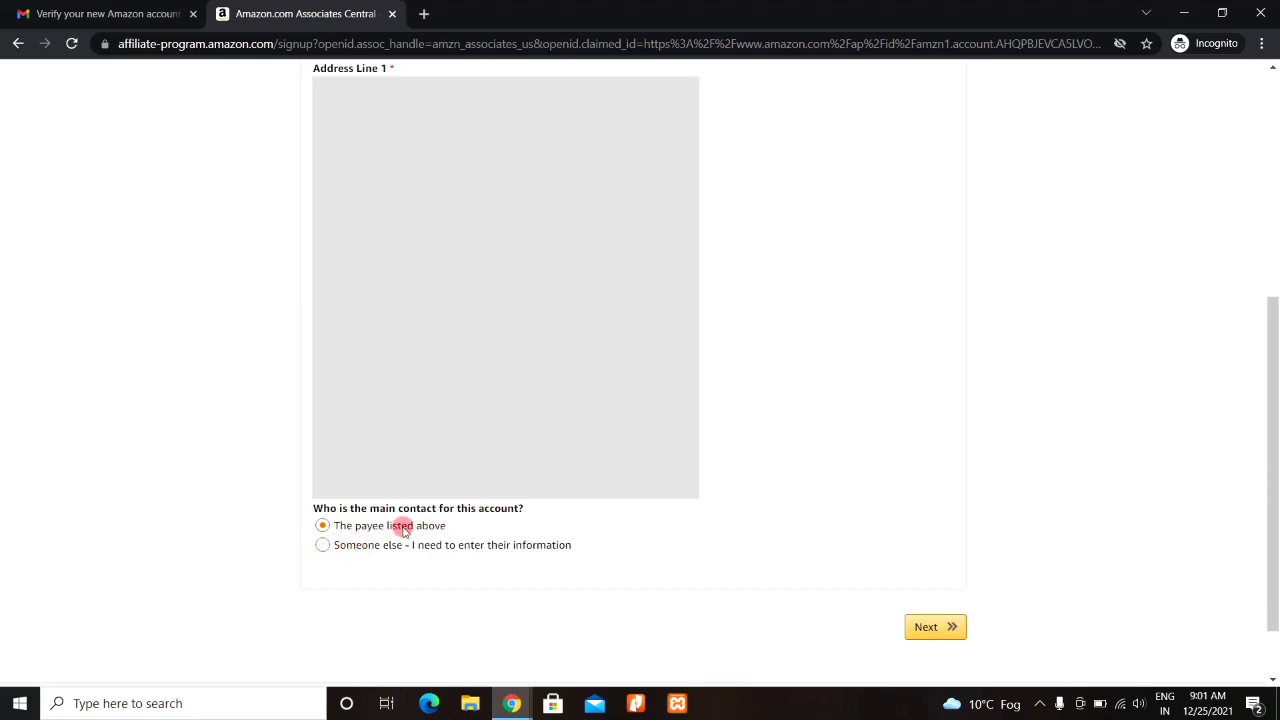
{"action": "left_click", "coordinate": [932, 628]}
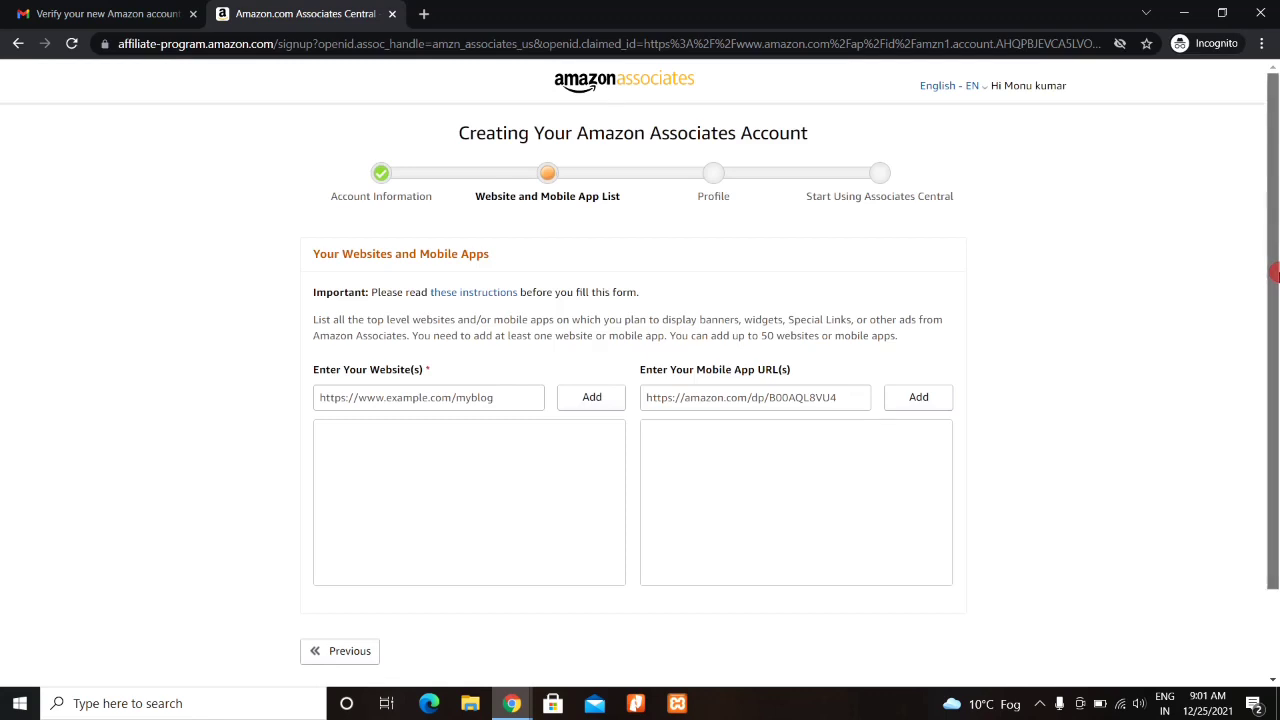
- Focus the mobile app and website URL fields, then open a new blank browser tab
{"action": "left_click_drag", "start_coordinate": [1275, 272], "coordinate": [1275, 363]}
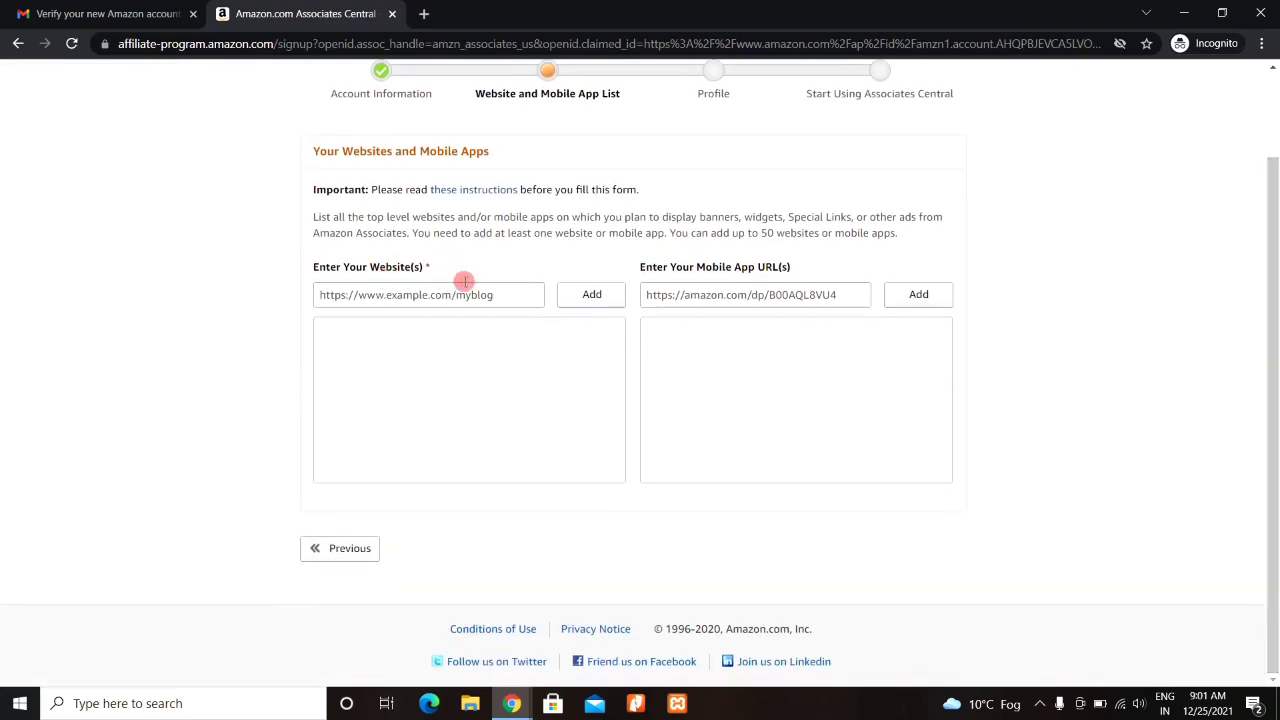
{"action": "left_click", "coordinate": [722, 294]}
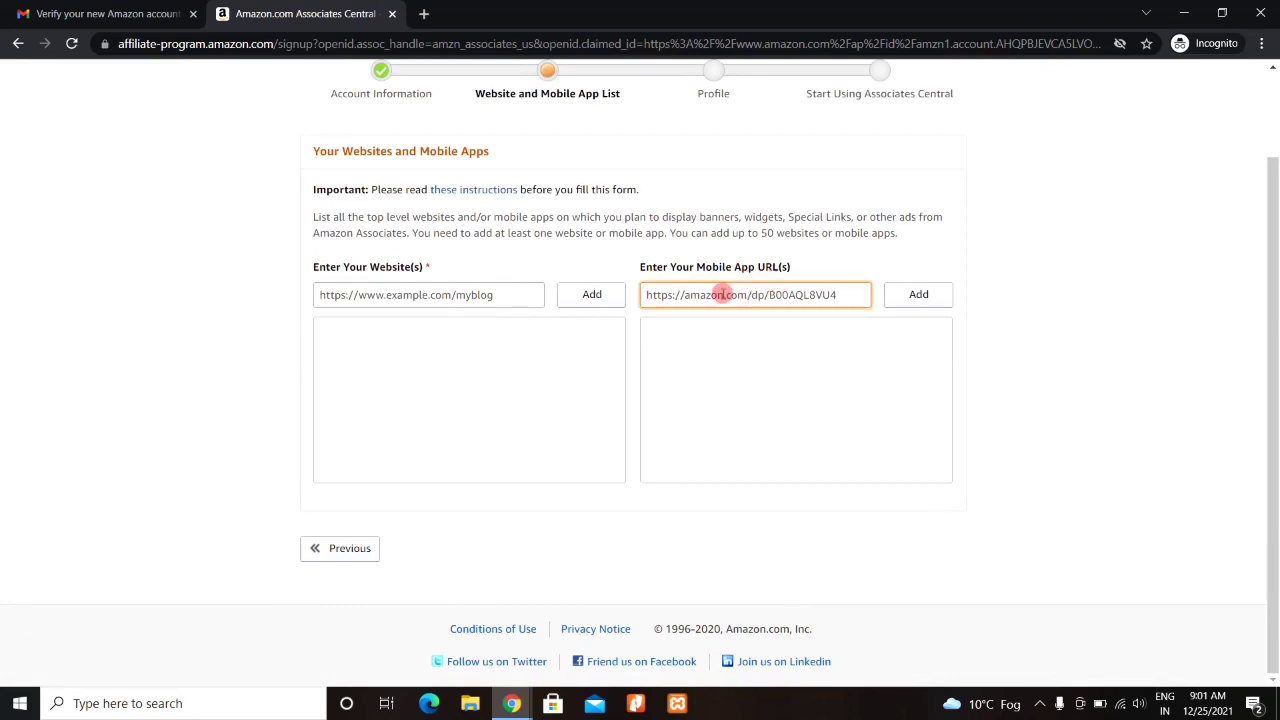
{"action": "left_click", "coordinate": [411, 289]}
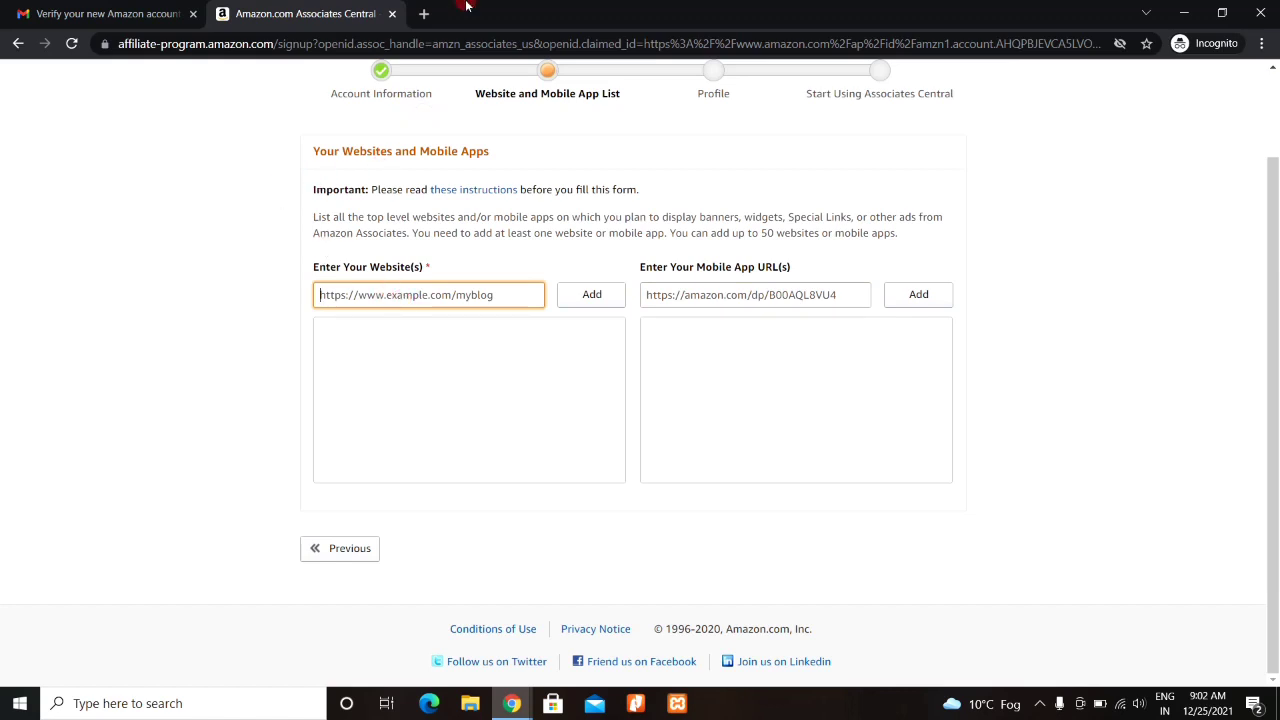
{"action": "left_click", "coordinate": [426, 14]}
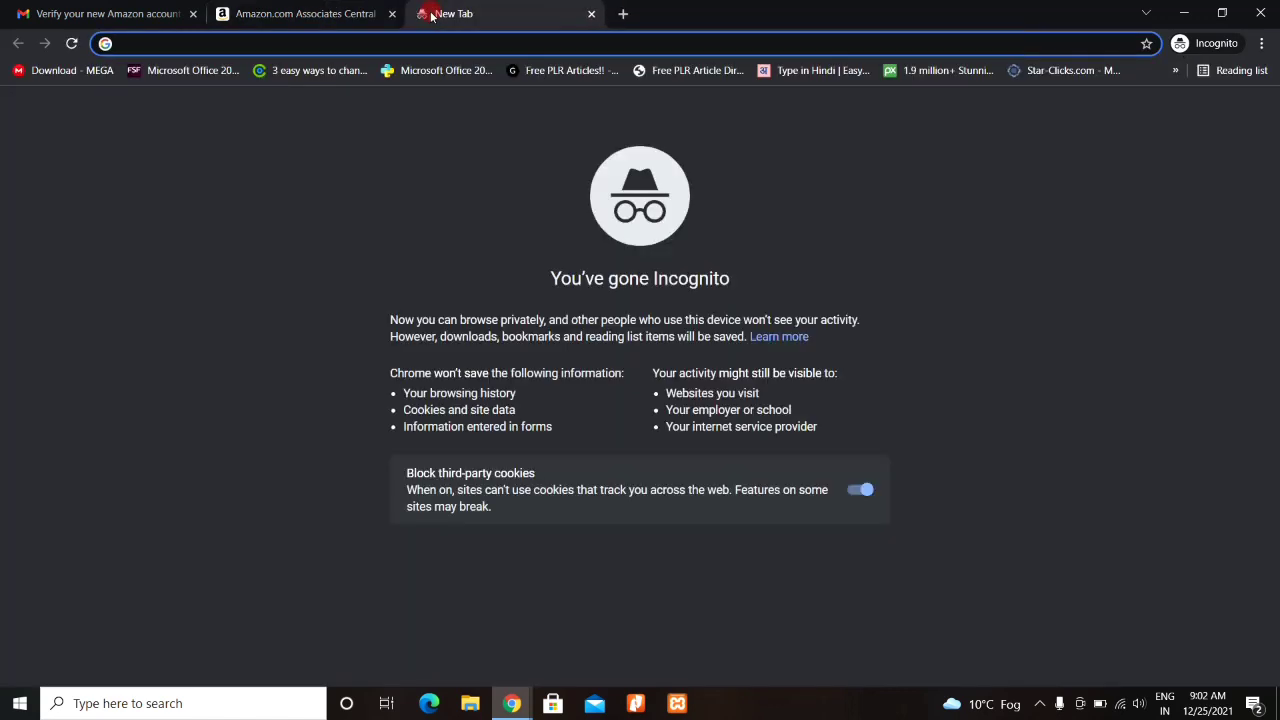
- Load YouTube, go to the account's own channel page and copy its web address
{"action": "type", "text": "www"}
{"action": "key", "text": "Return"}
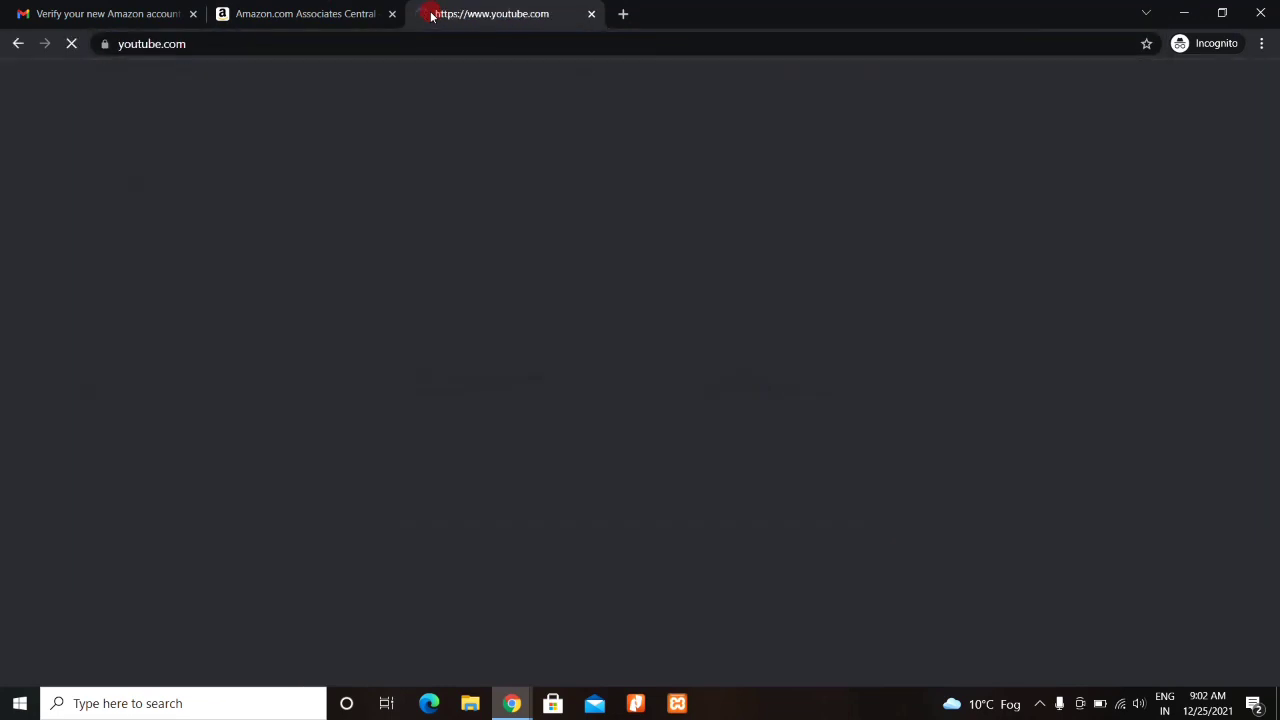
{"action": "left_click", "coordinate": [1228, 84]}
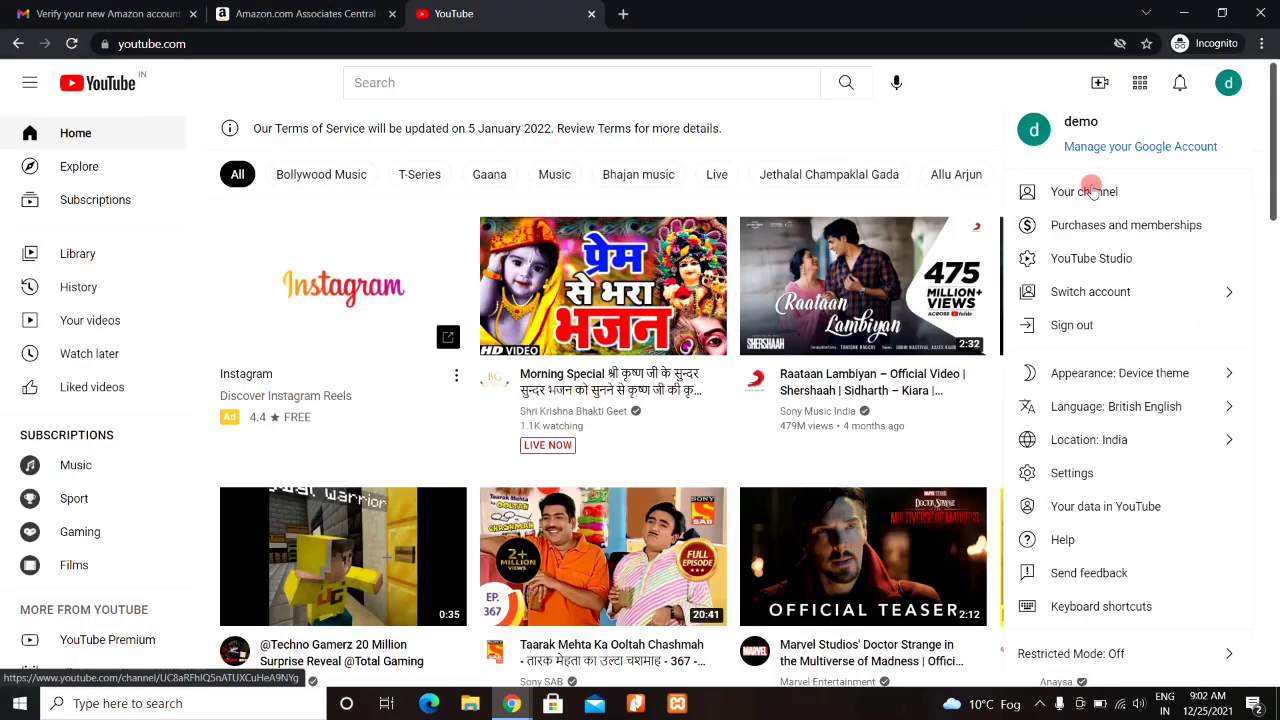
{"action": "left_click", "coordinate": [1092, 190]}
{"action": "left_click", "coordinate": [325, 44]}
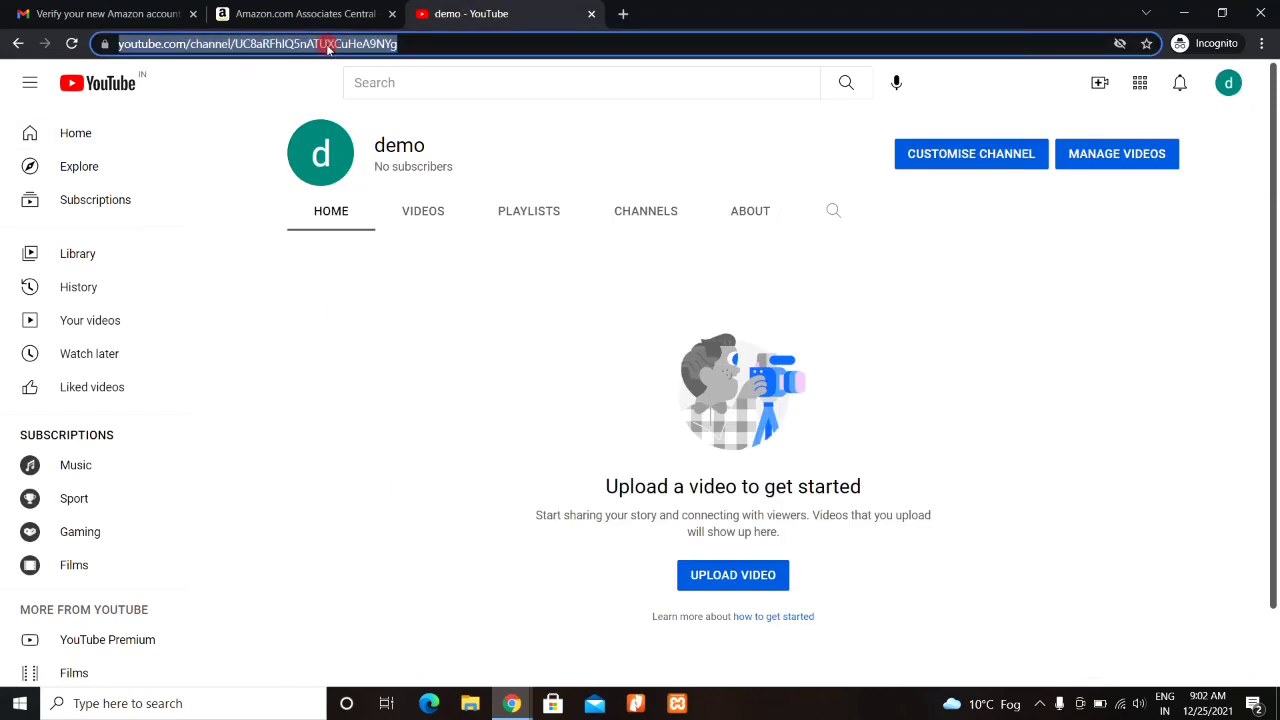
{"action": "left_click", "coordinate": [315, 8]}
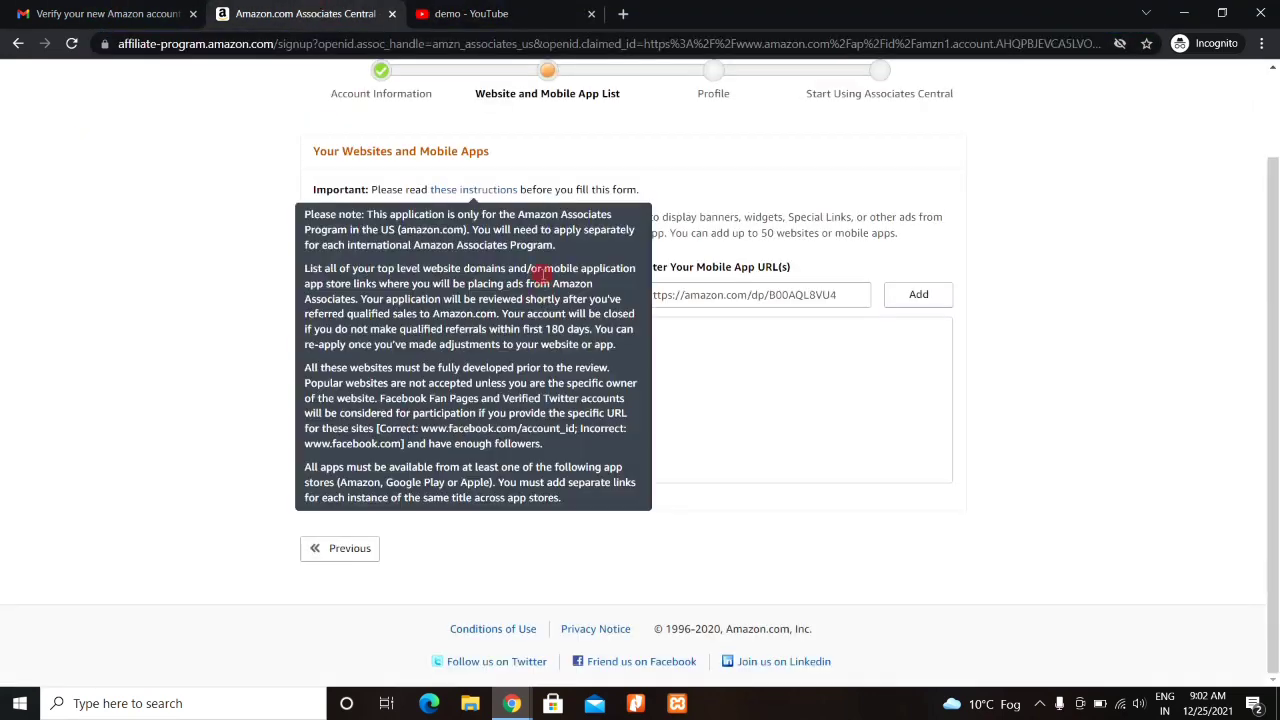
- Paste the YouTube channel URL into the website field and add it to the list
{"action": "left_click", "coordinate": [391, 294]}
{"action": "type", "text": "https://www.youtube.com/channel/UC8aRFhIQ5nATUXCuHeA9NYg"}
{"action": "left_click", "coordinate": [592, 296]}
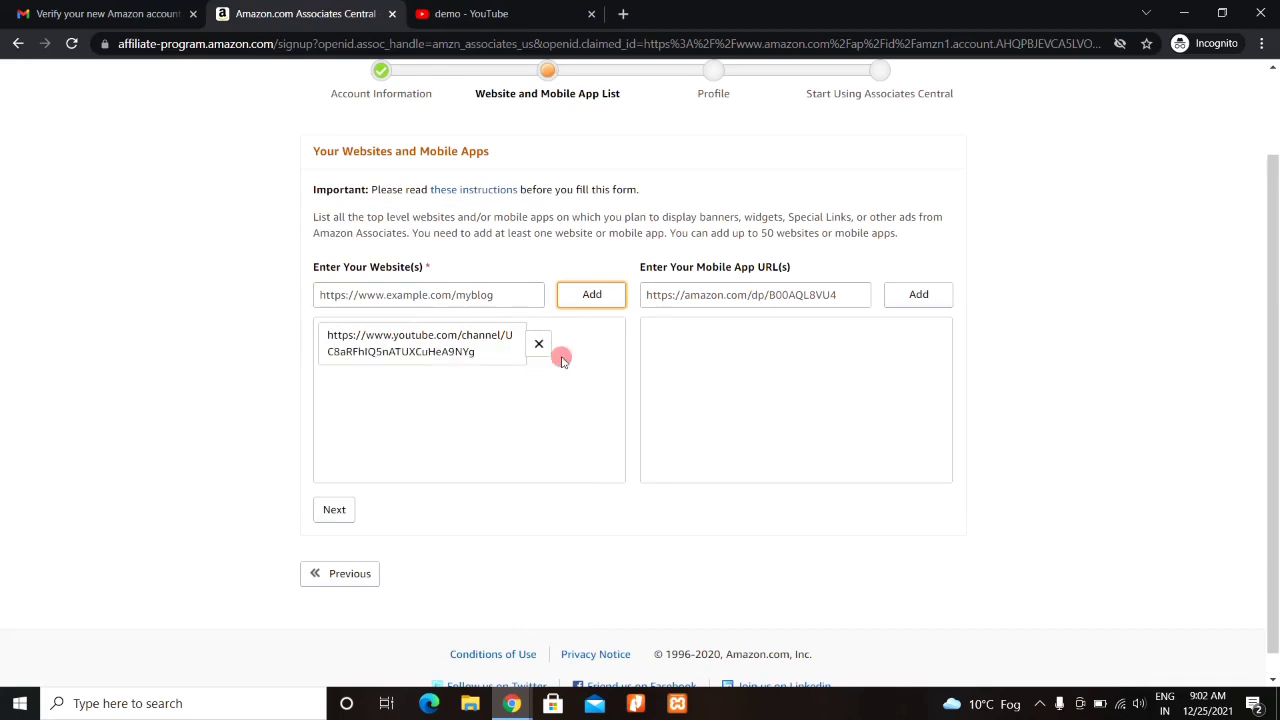
- Submit the website list and answer No to the children-under-13 question
{"action": "mouse_move", "coordinate": [416, 318]}
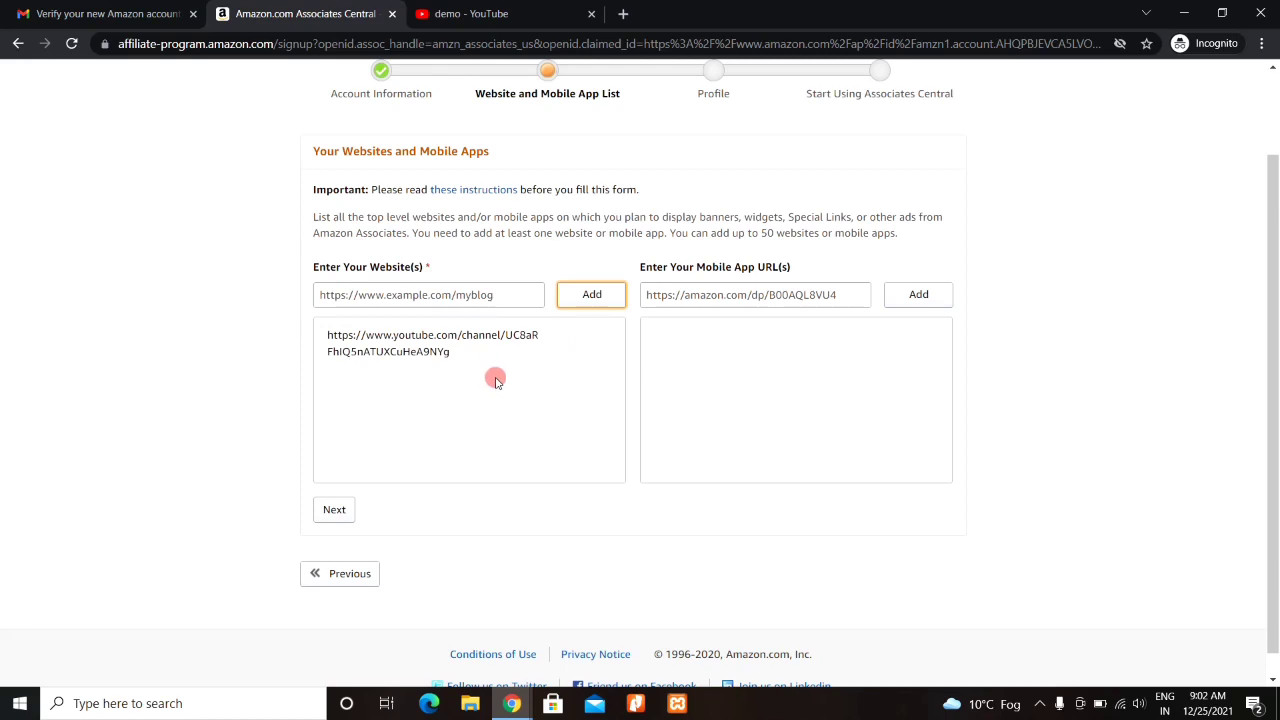
{"action": "left_click_drag", "start_coordinate": [1268, 282], "coordinate": [1276, 305]}
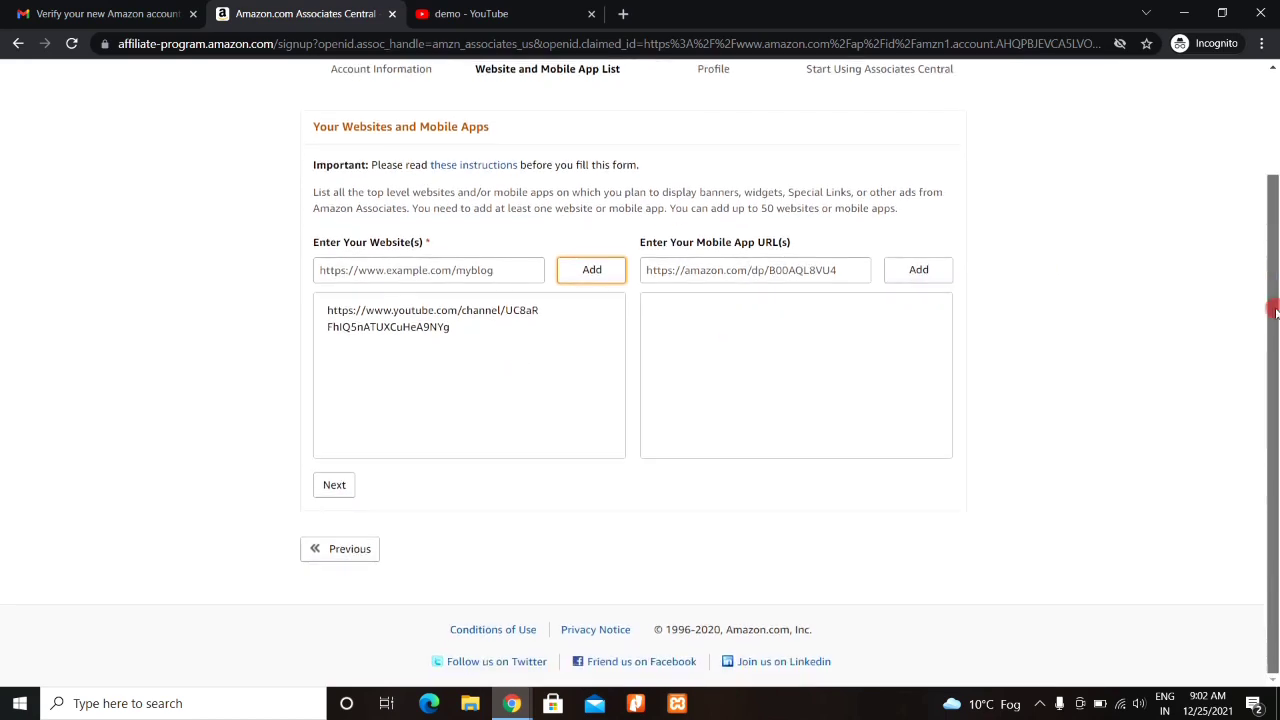
{"action": "mouse_move", "coordinate": [594, 303]}
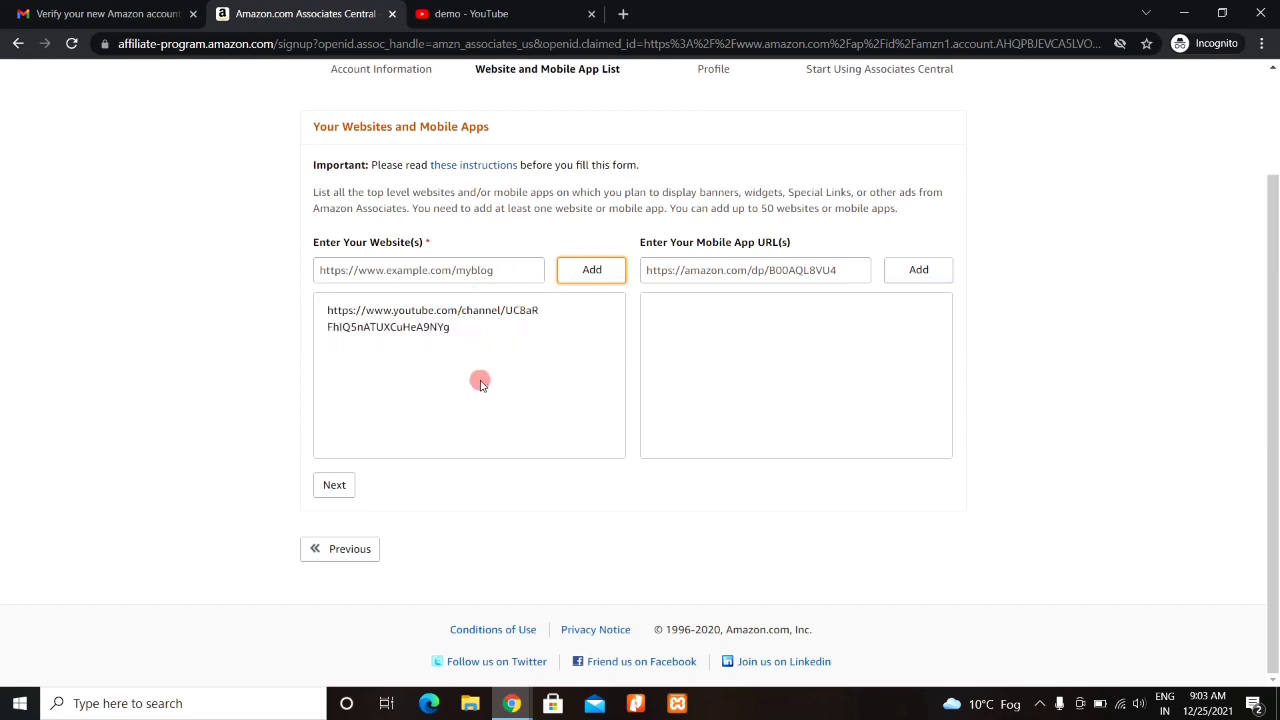
{"action": "left_click", "coordinate": [335, 486]}
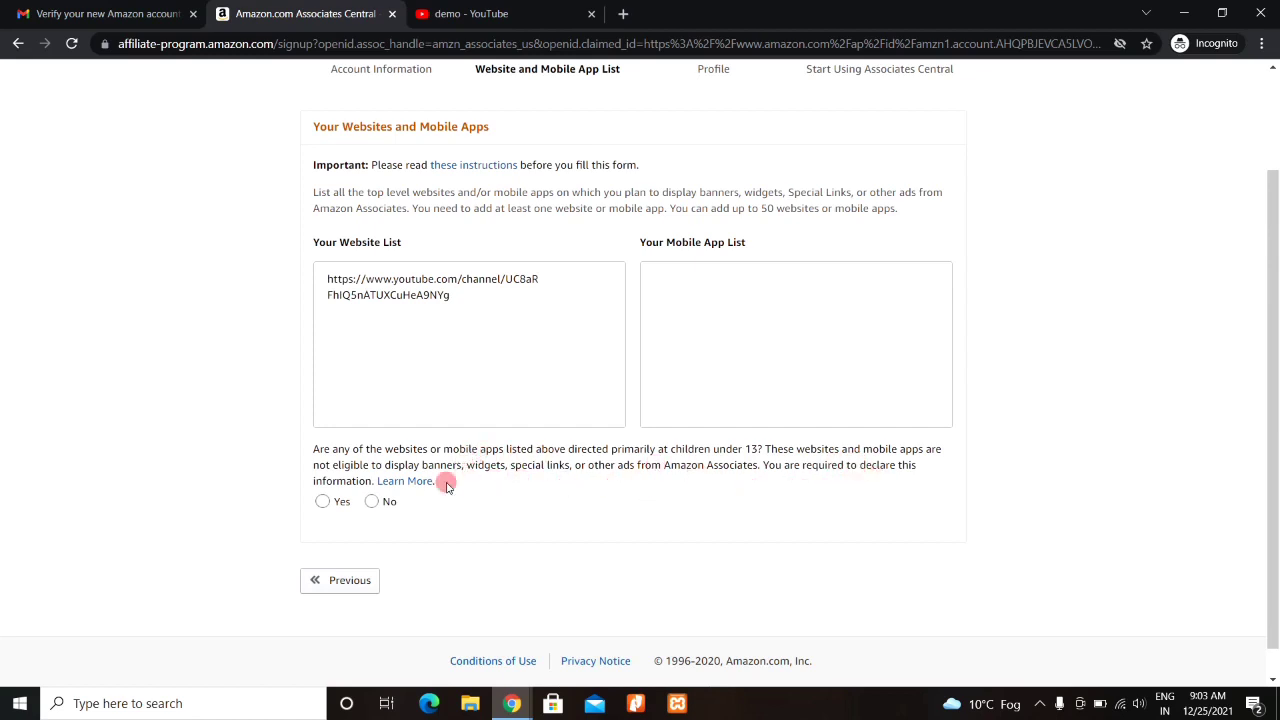
{"action": "left_click", "coordinate": [371, 501]}
- Confirm the answers, enter a preferred Store ID, and describe the sites as technology
{"action": "left_click", "coordinate": [343, 541]}
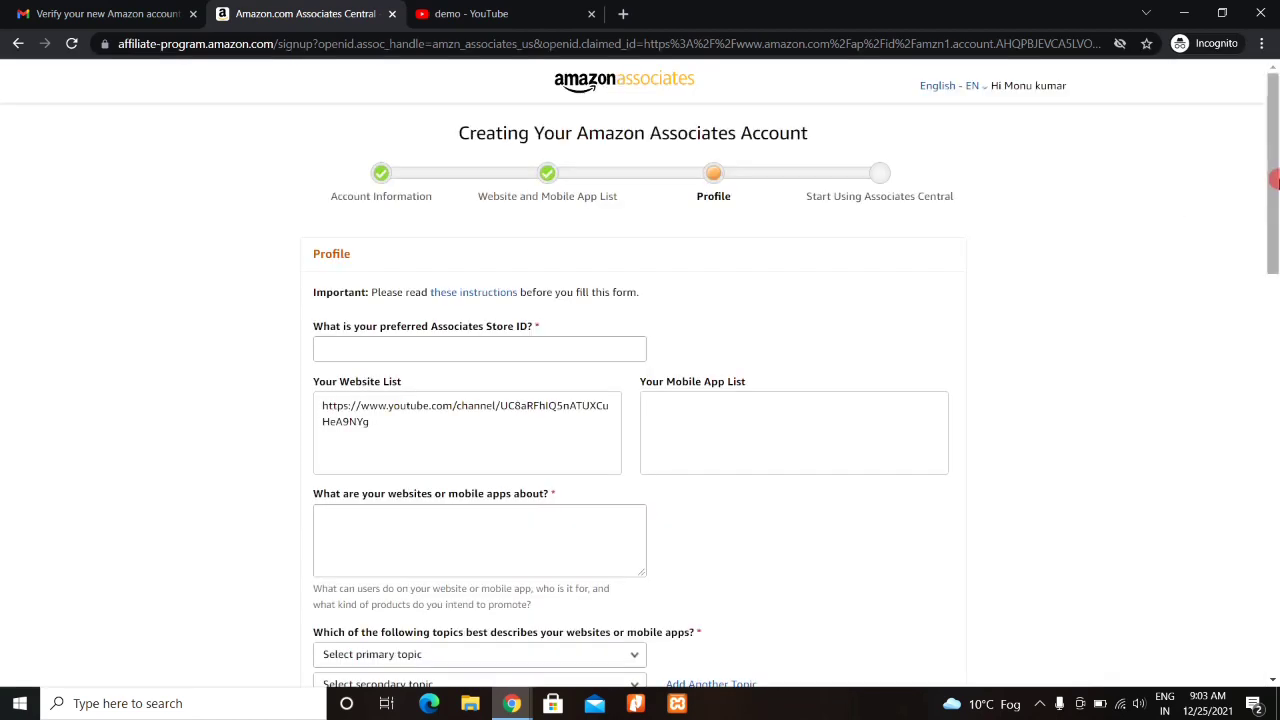
{"action": "left_click_drag", "start_coordinate": [1275, 182], "coordinate": [1275, 234]}
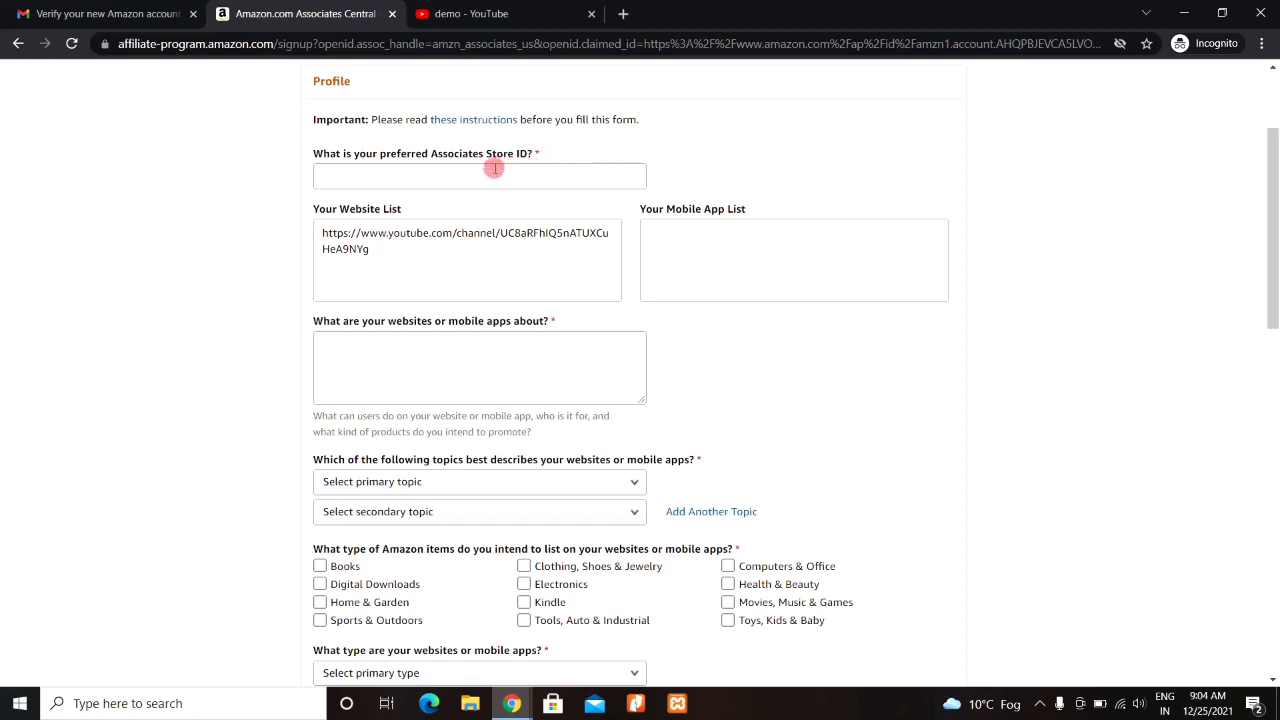
{"action": "left_click", "coordinate": [494, 168]}
{"action": "type", "text": "monu"}
{"action": "left_click", "coordinate": [806, 175]}
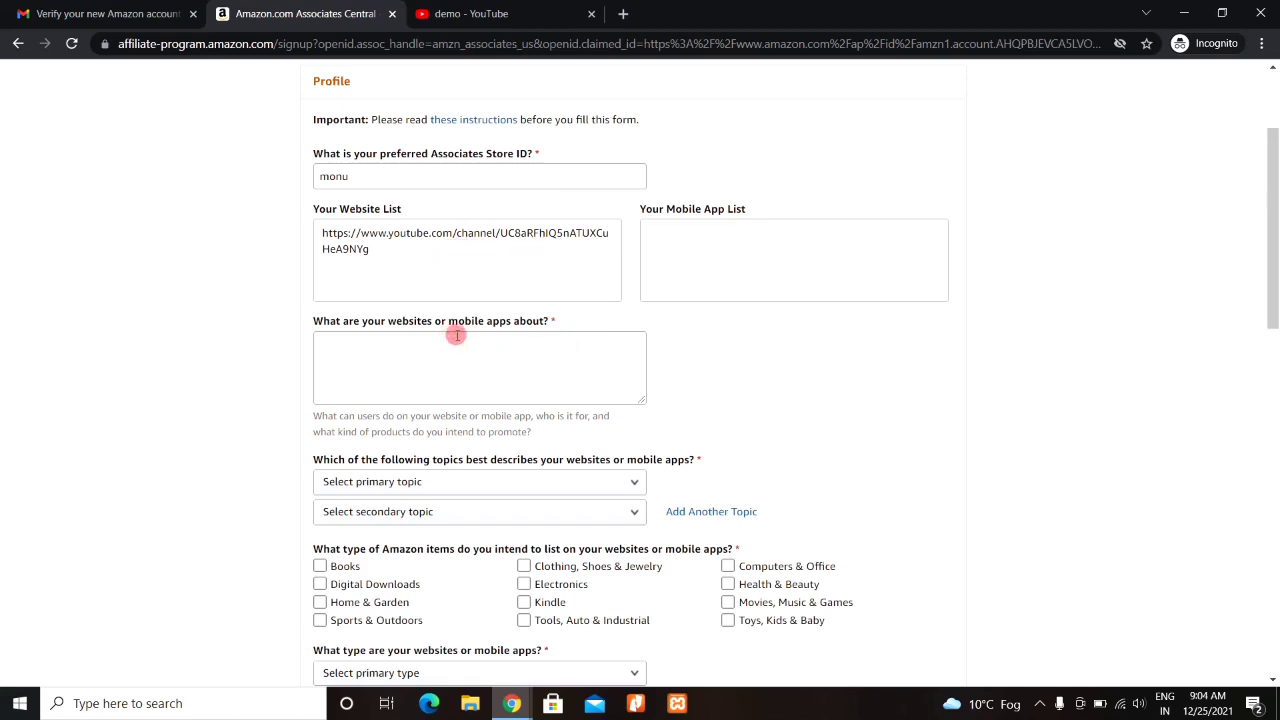
{"action": "left_click", "coordinate": [424, 343]}
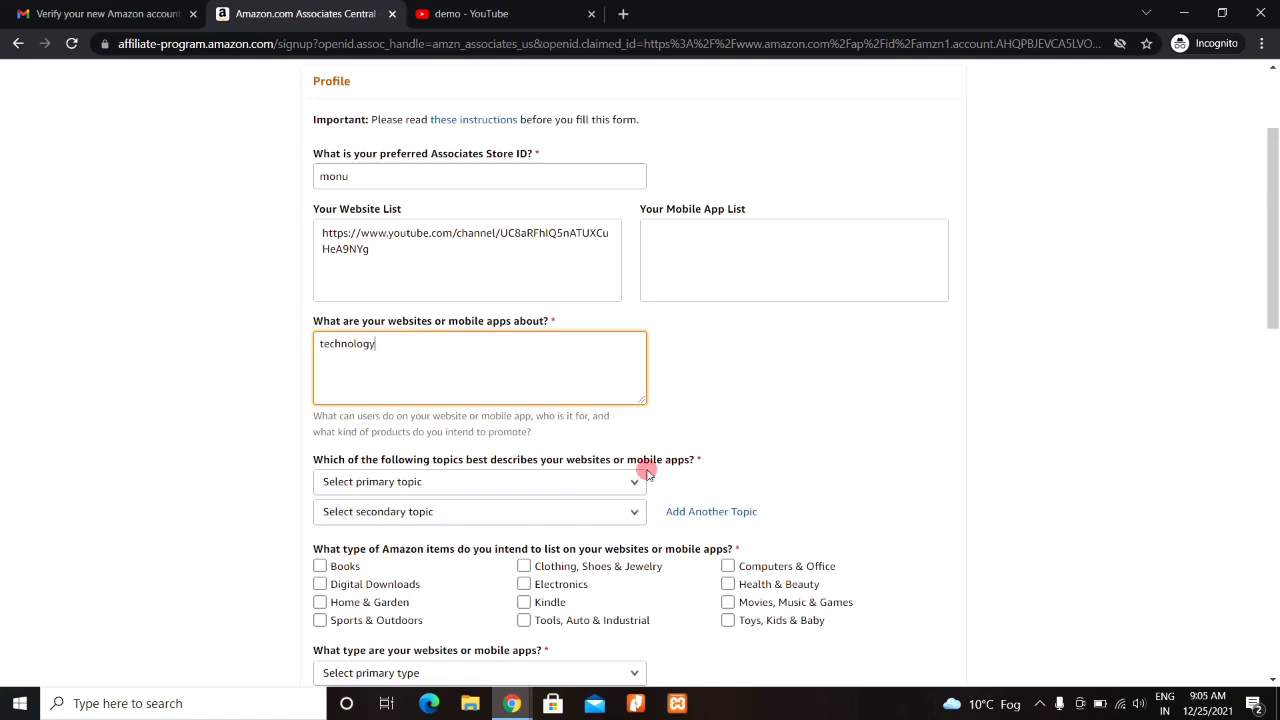
- Choose Computers/Software/Technology in both the primary and secondary topic dropdowns
{"action": "left_click", "coordinate": [577, 482]}
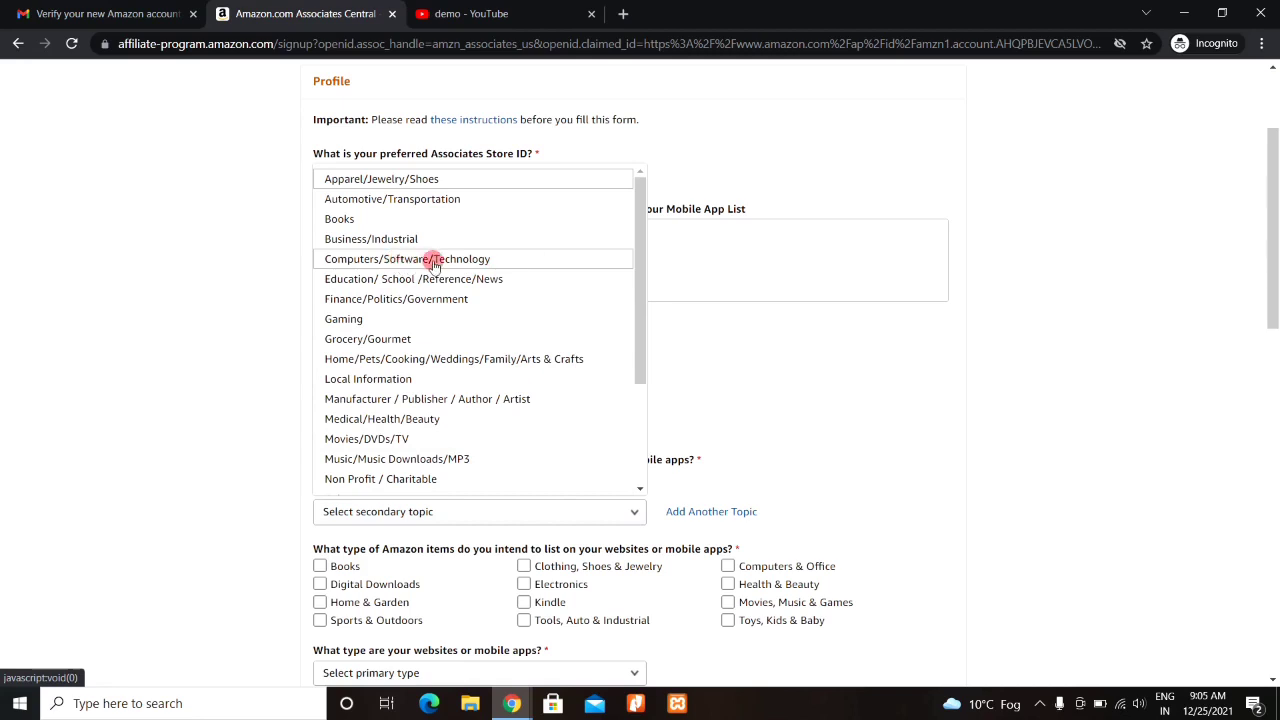
{"action": "left_click_drag", "start_coordinate": [640, 287], "coordinate": [643, 371]}
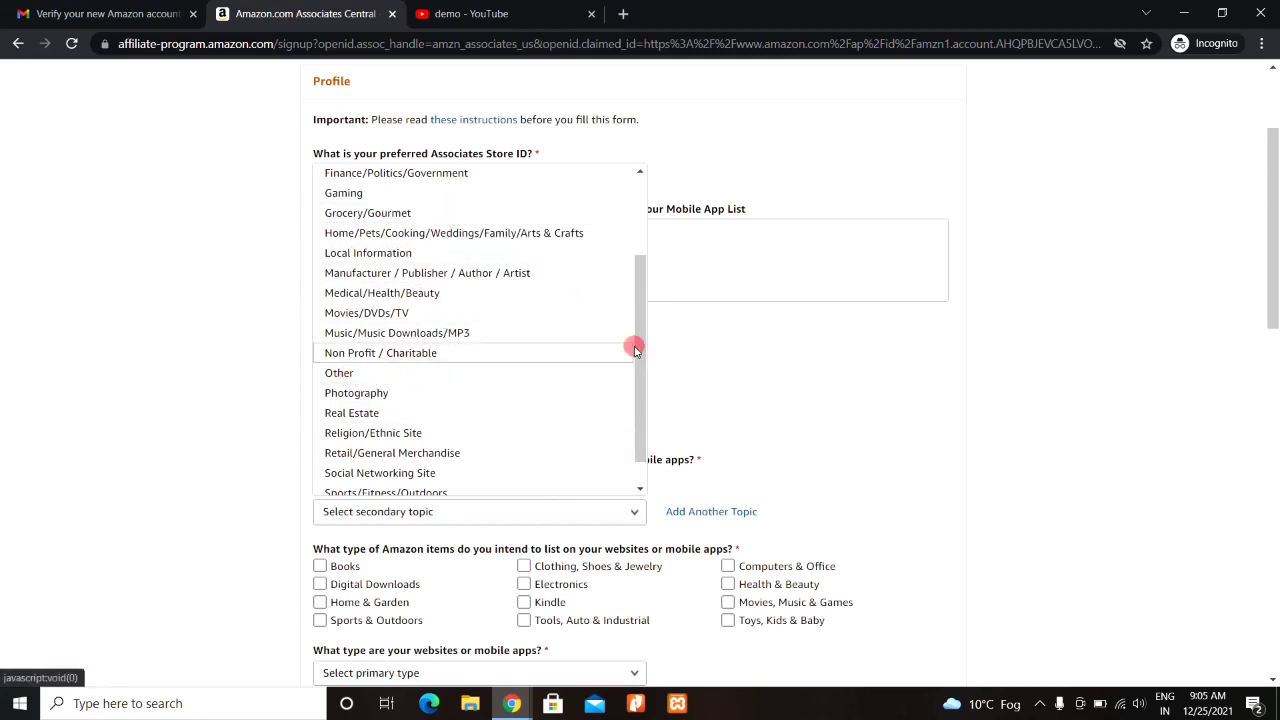
{"action": "left_click_drag", "start_coordinate": [646, 341], "coordinate": [634, 260]}
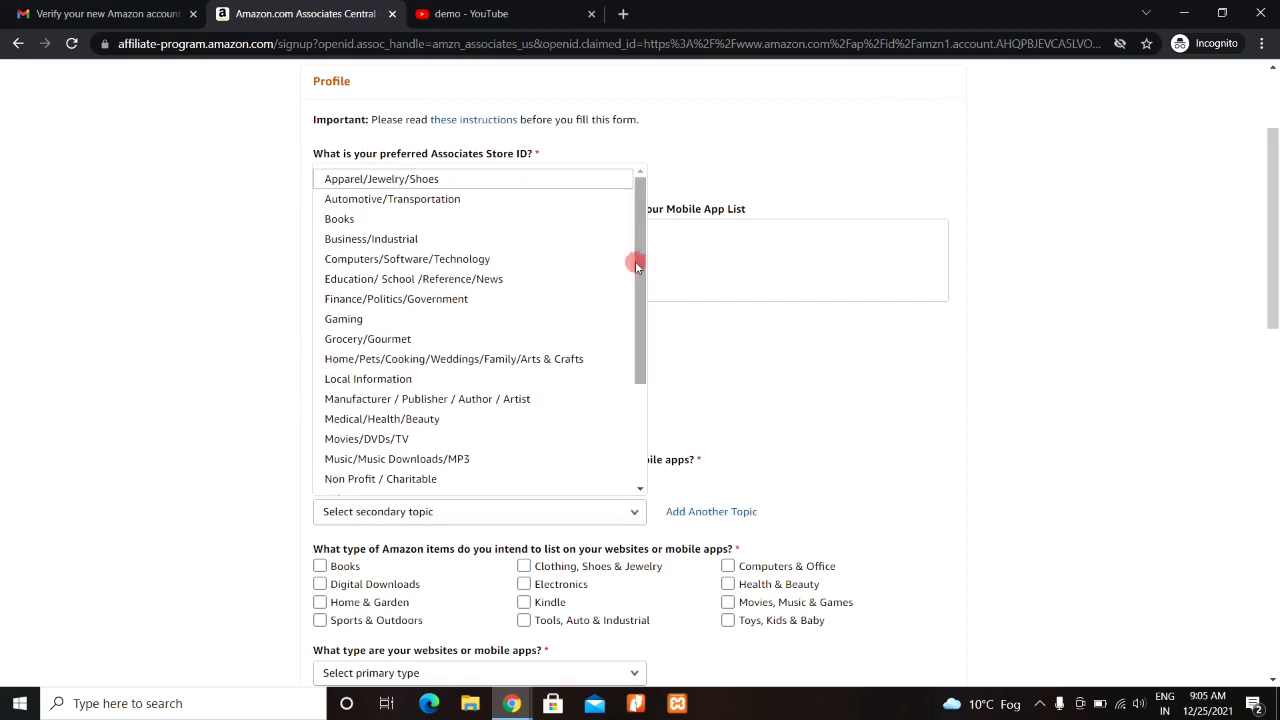
{"action": "left_click", "coordinate": [506, 262]}
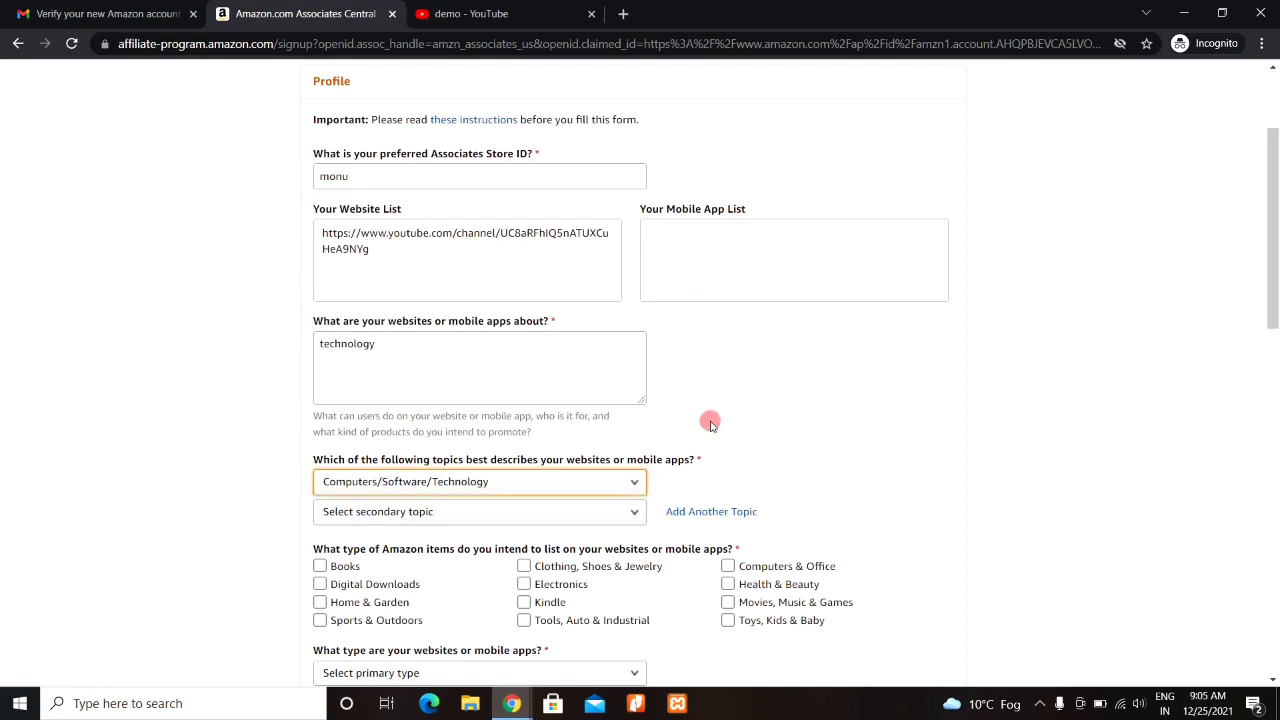
{"action": "left_click", "coordinate": [487, 516]}
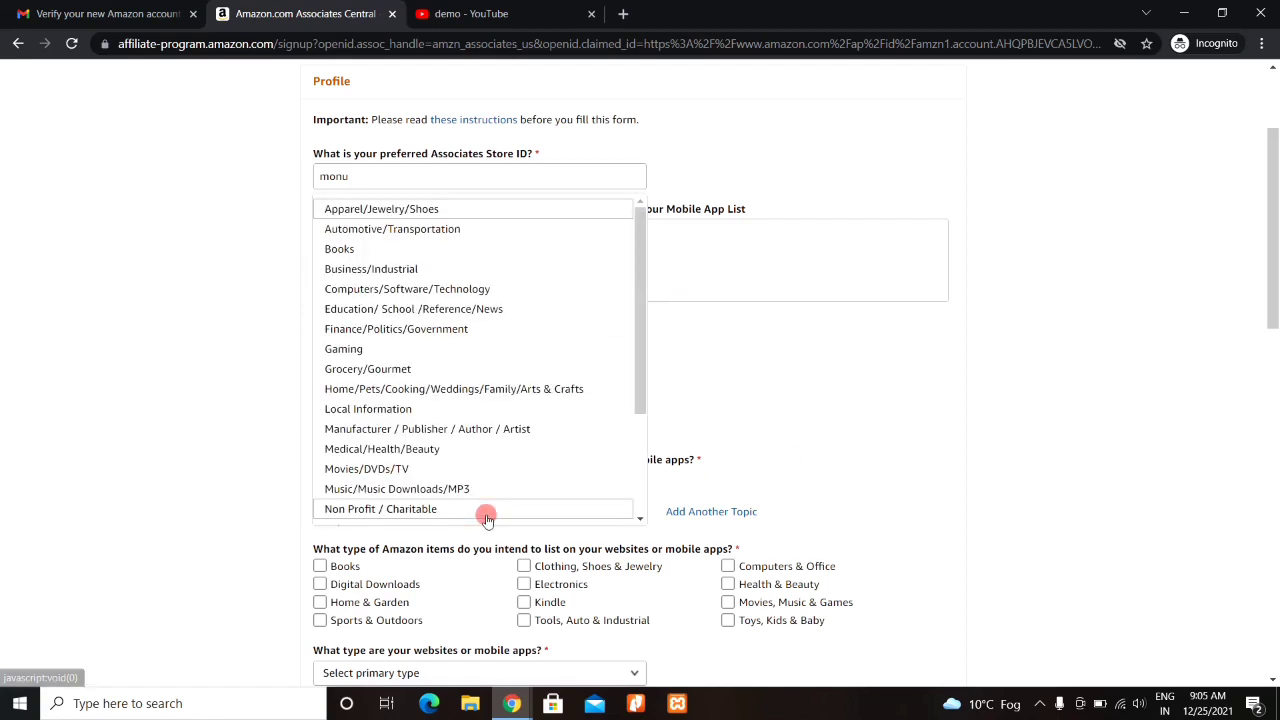
{"action": "left_click", "coordinate": [565, 292]}
{"action": "left_click_drag", "start_coordinate": [1271, 263], "coordinate": [1274, 368]}
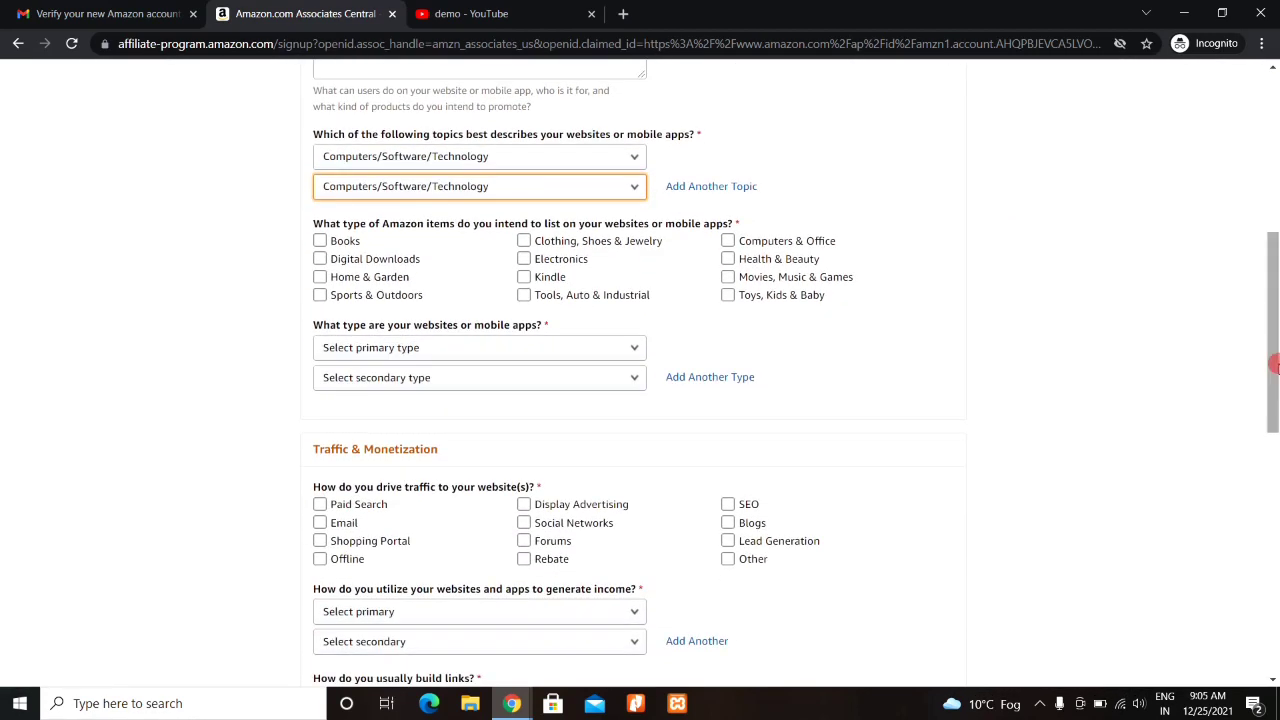
- Tick every Amazon item category, from Books and Clothing through Computers & Office and Toys
{"action": "left_click", "coordinate": [516, 241]}
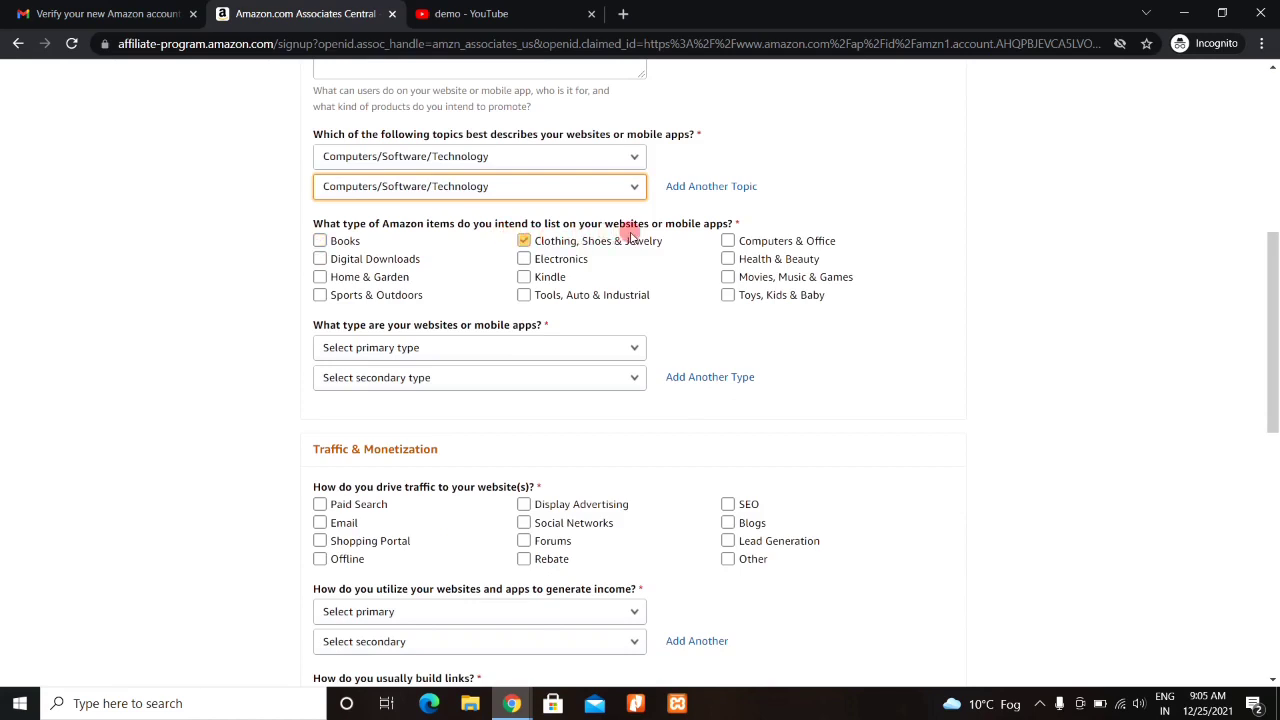
{"action": "left_click", "coordinate": [376, 279]}
{"action": "left_click", "coordinate": [322, 243]}
{"action": "left_click", "coordinate": [330, 258]}
{"action": "left_click", "coordinate": [340, 293]}
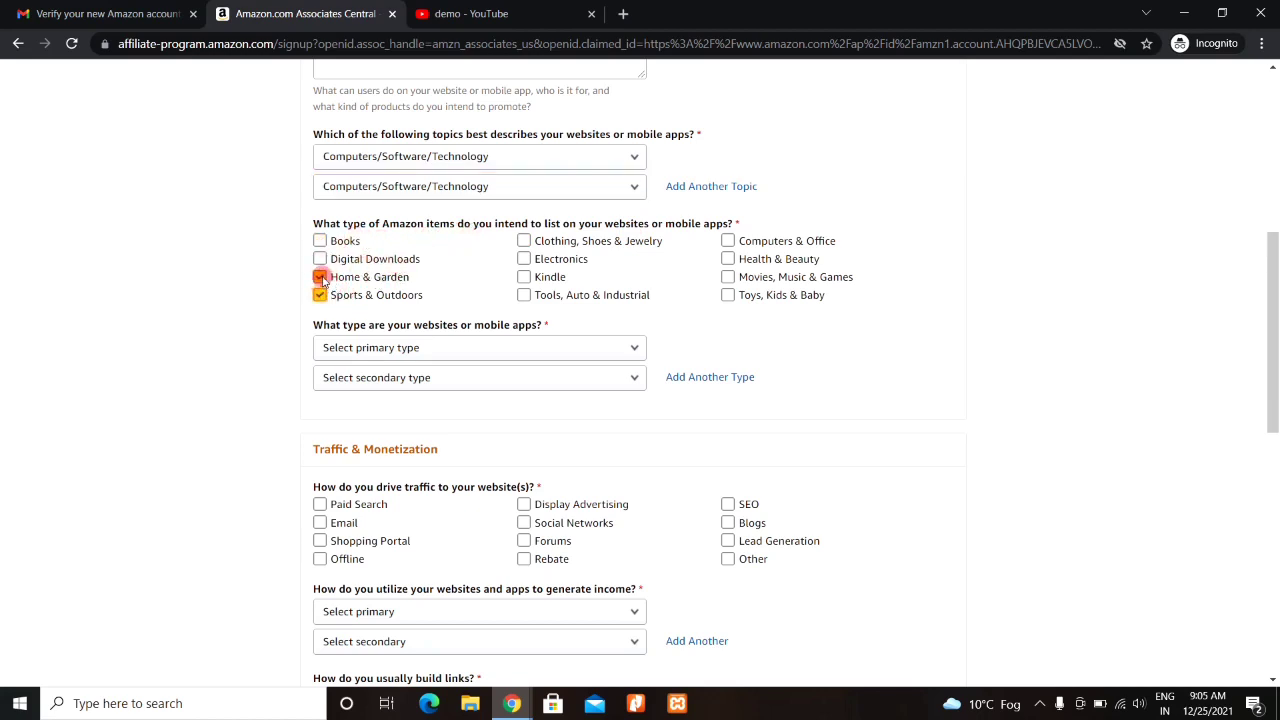
{"action": "left_click", "coordinate": [318, 243]}
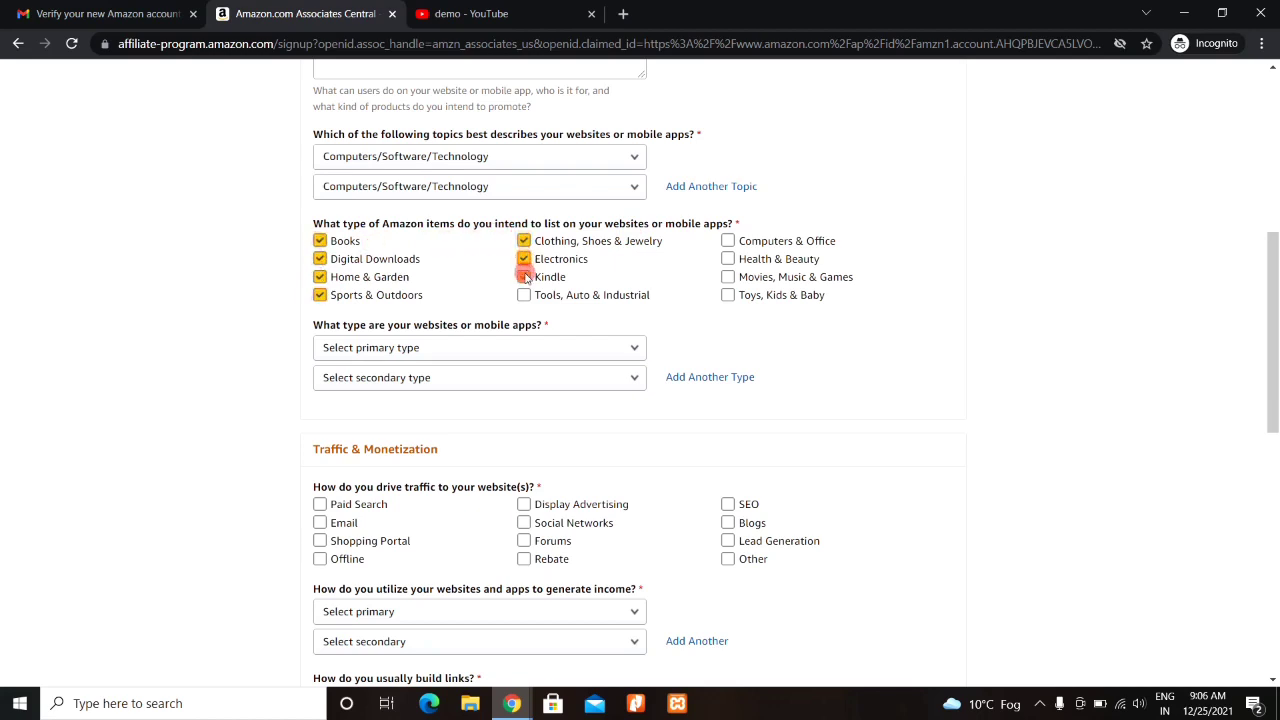
{"action": "left_click", "coordinate": [728, 242]}
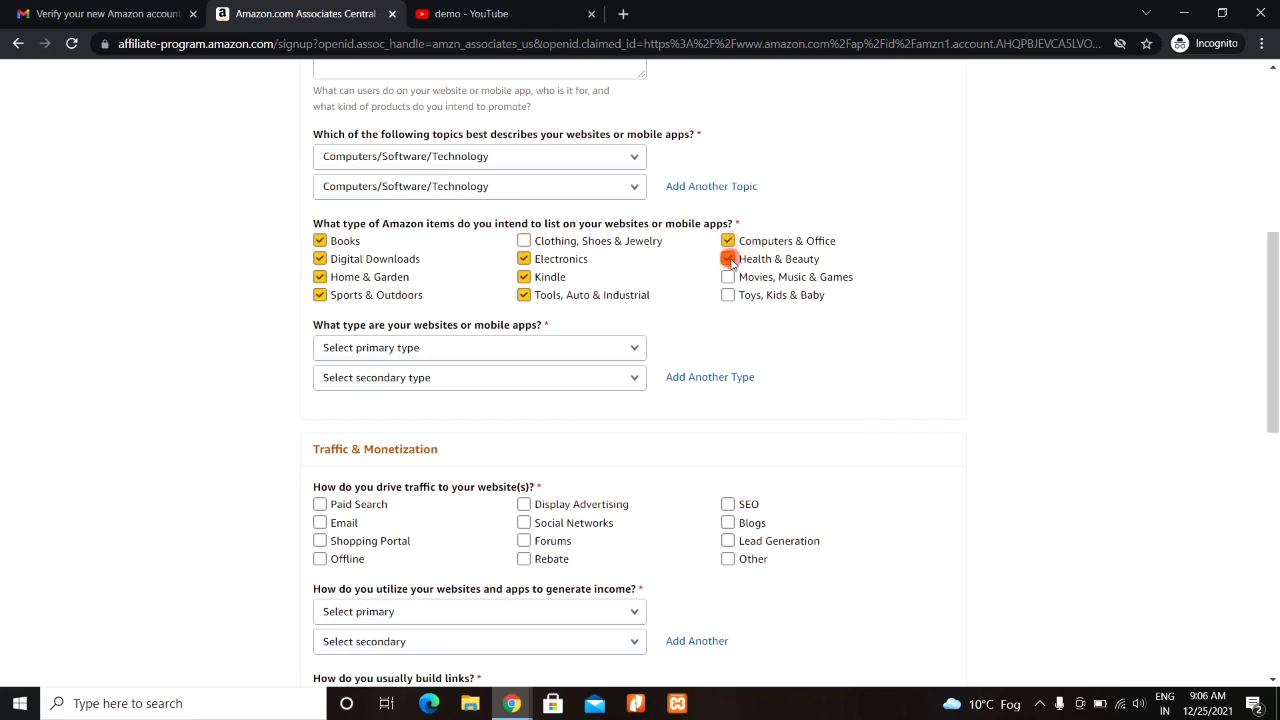
{"action": "left_click", "coordinate": [525, 243]}
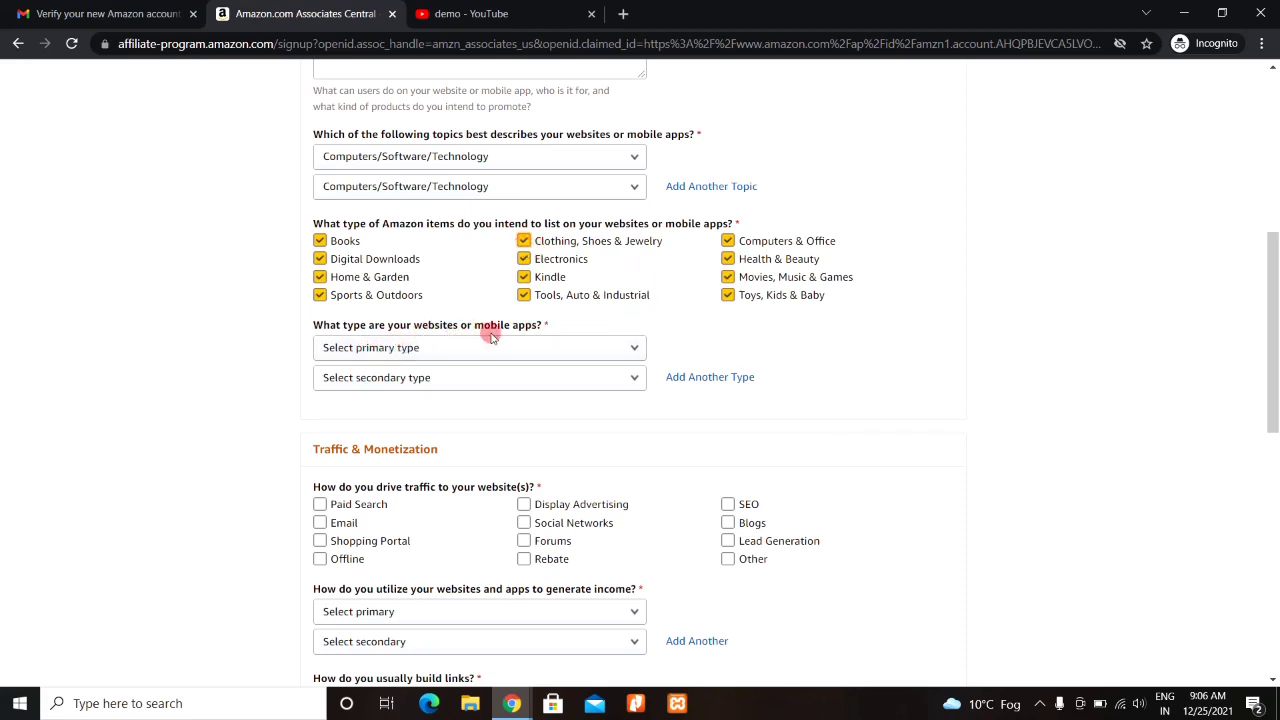
{"action": "left_click", "coordinate": [479, 347]}
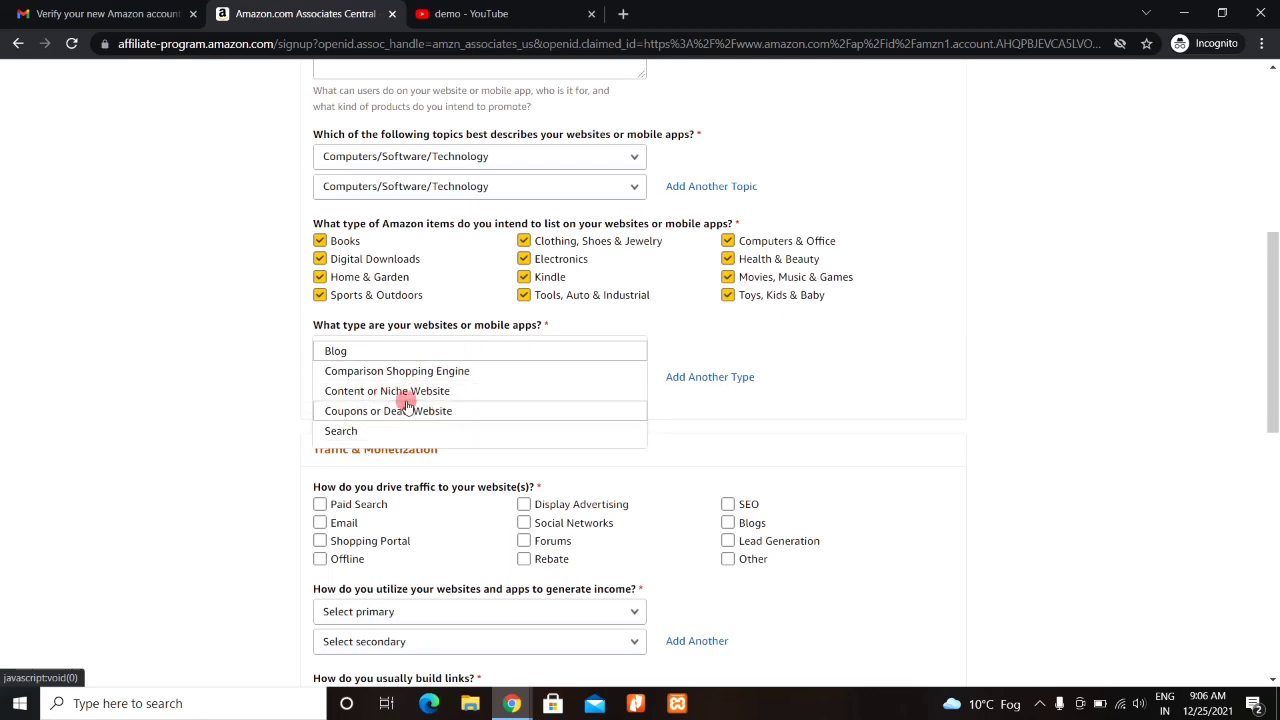
- Pick Content or Niche Website in both the primary and secondary site-type dropdowns
{"action": "left_click", "coordinate": [407, 391]}
{"action": "left_click", "coordinate": [445, 378]}
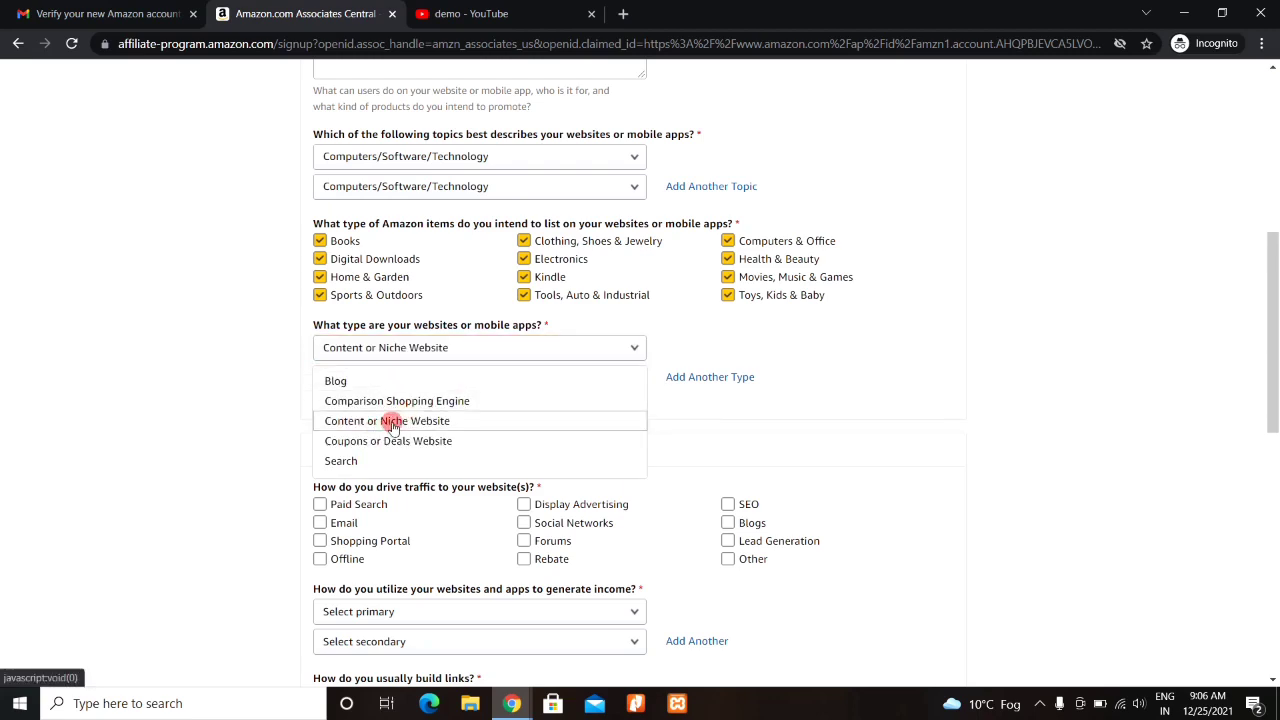
{"action": "left_click", "coordinate": [388, 424]}
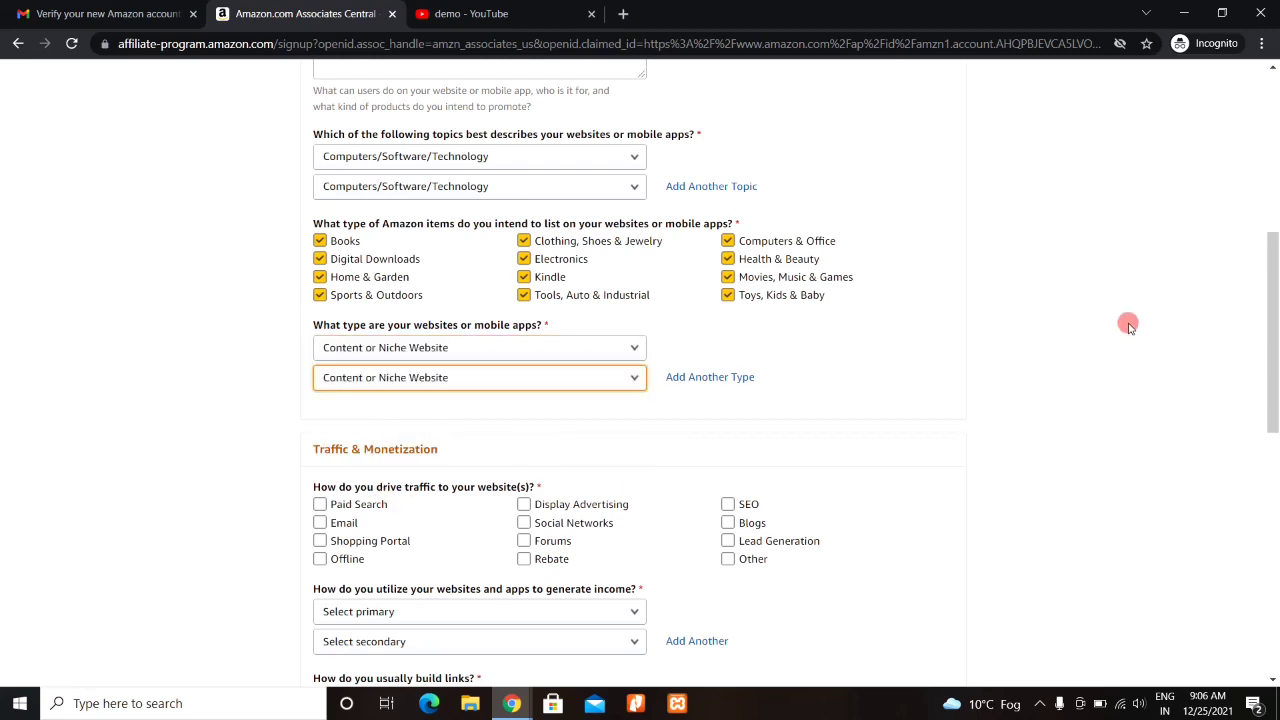
{"action": "left_click_drag", "start_coordinate": [1273, 320], "coordinate": [1275, 420]}
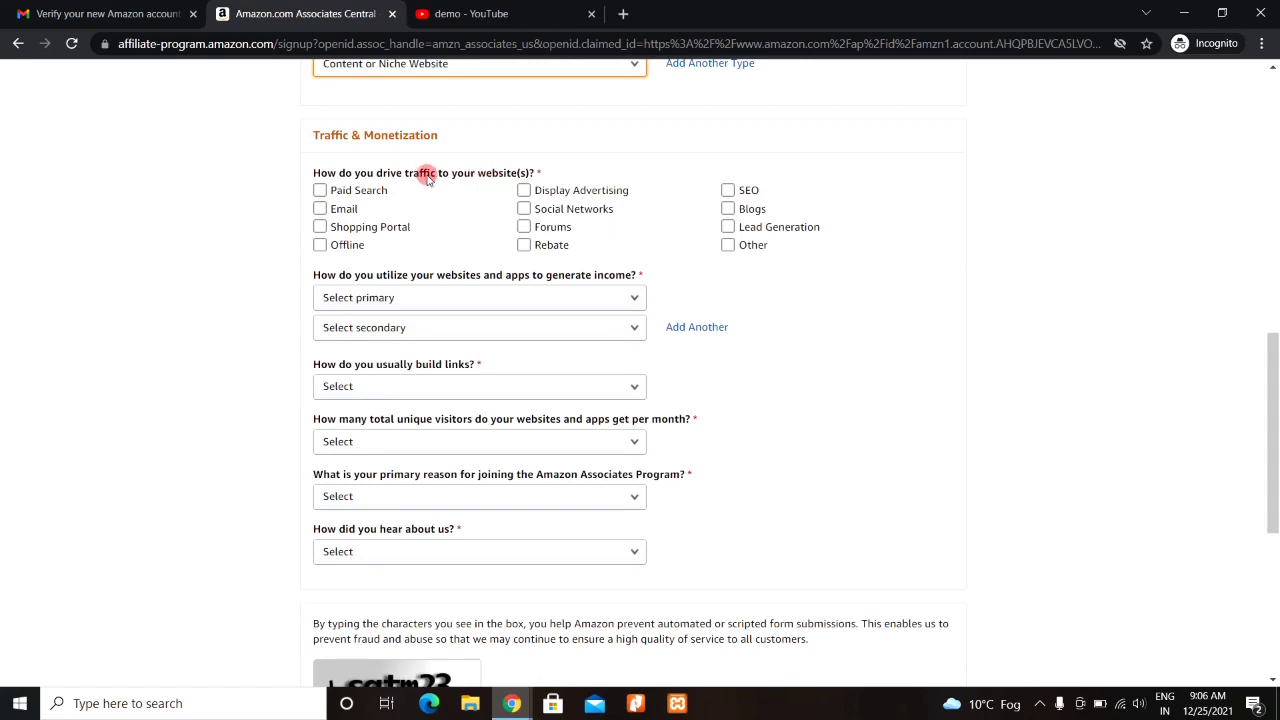
- Tick Email, Social Networks and SEO as traffic sources, leaving Other and Rebate unticked
{"action": "left_click", "coordinate": [523, 190]}
{"action": "left_click", "coordinate": [727, 190]}
{"action": "left_click", "coordinate": [584, 211]}
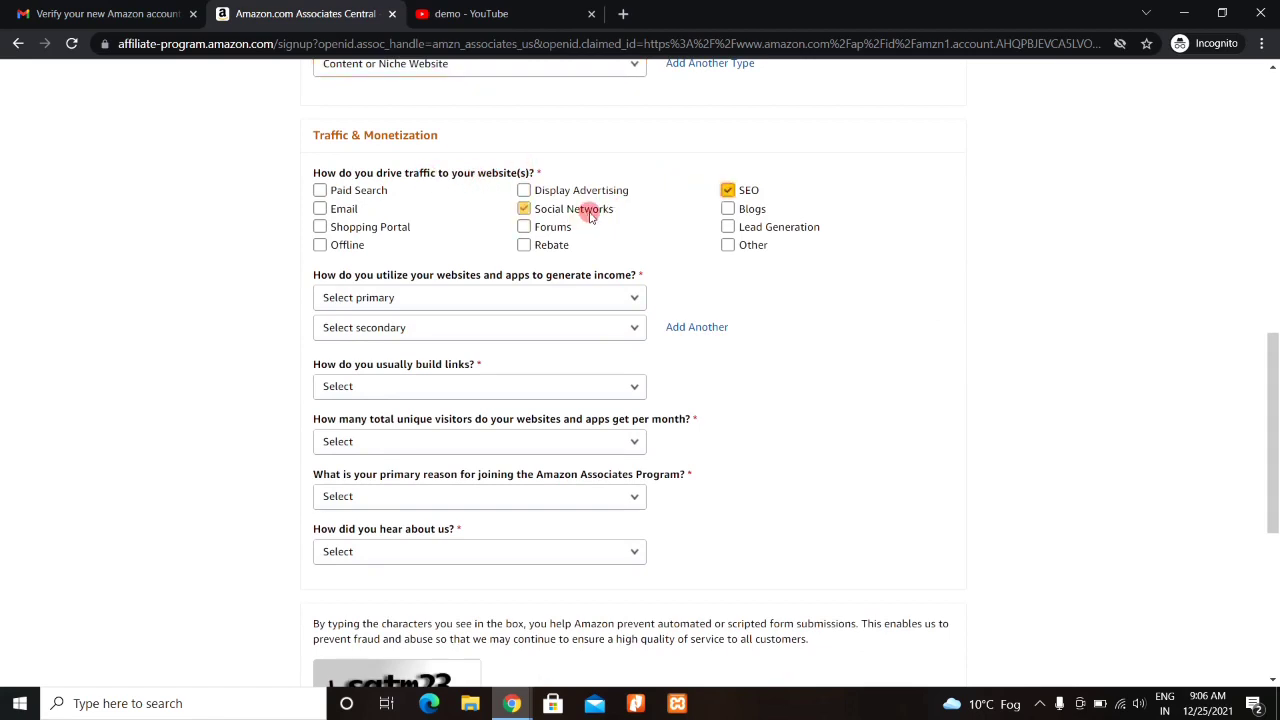
{"action": "left_click", "coordinate": [335, 213]}
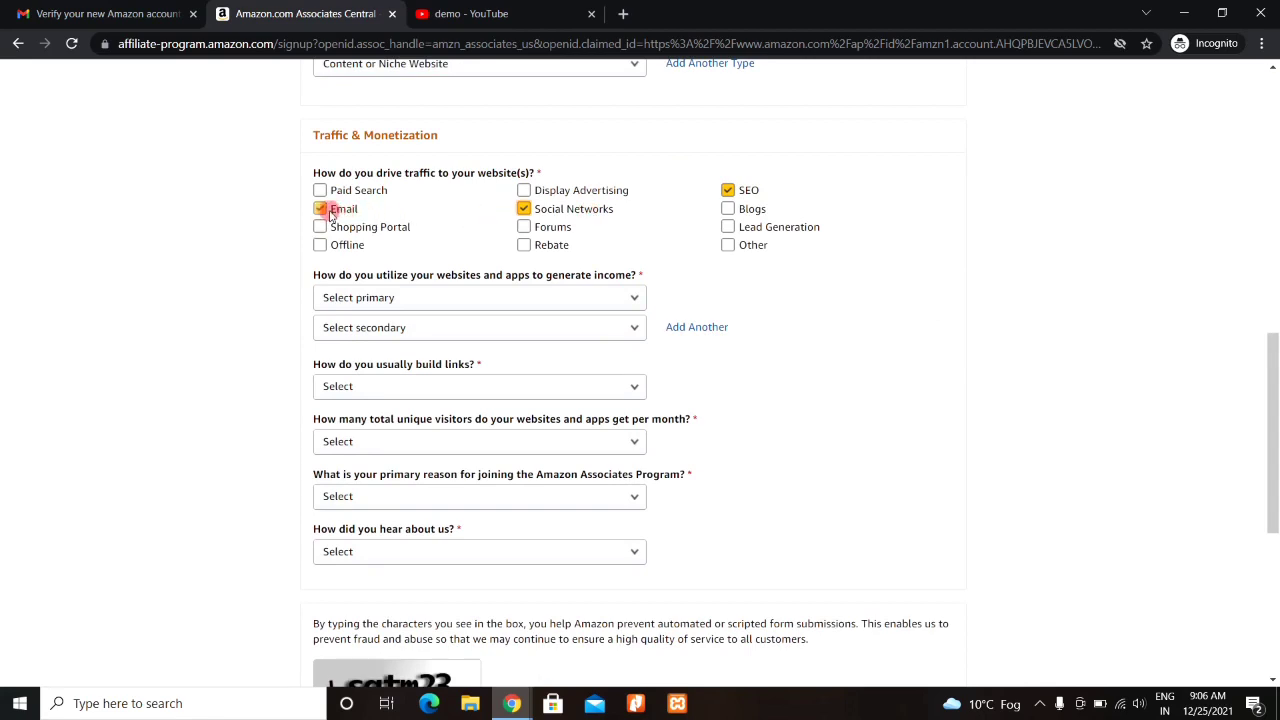
{"action": "left_click", "coordinate": [725, 224]}
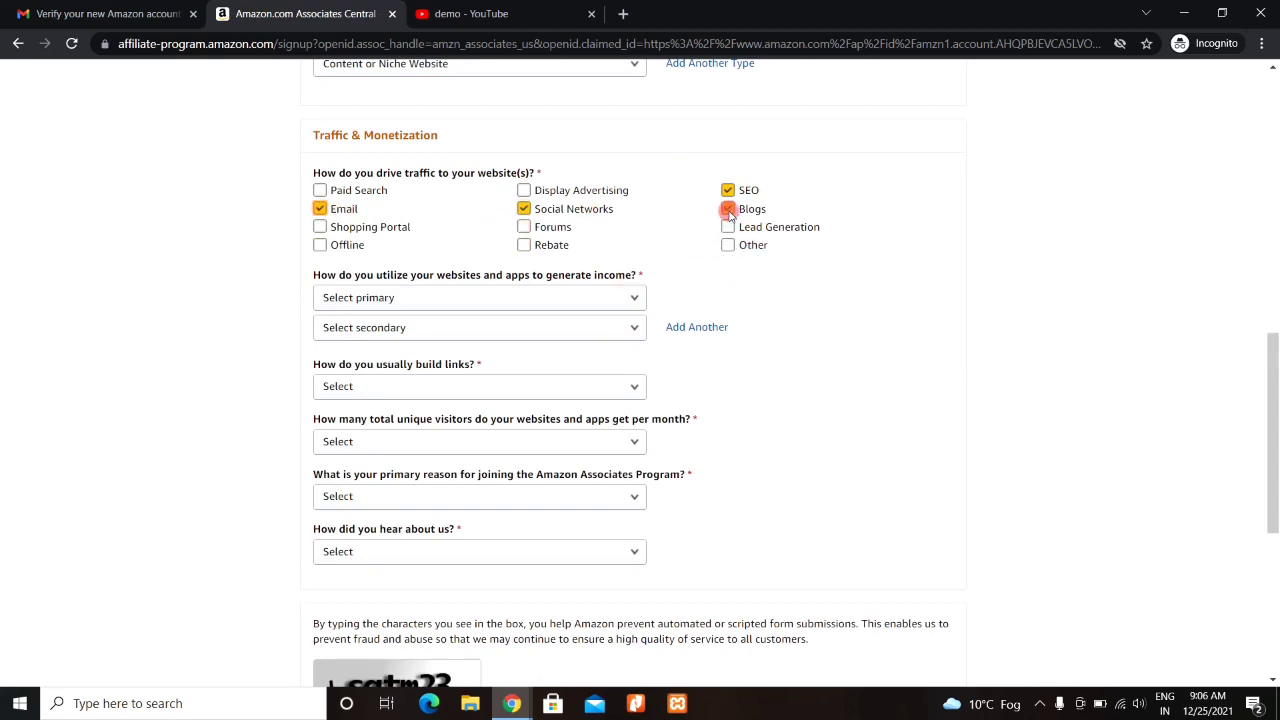
{"action": "left_click", "coordinate": [728, 209]}
{"action": "left_click", "coordinate": [729, 245]}
{"action": "left_click", "coordinate": [729, 246]}
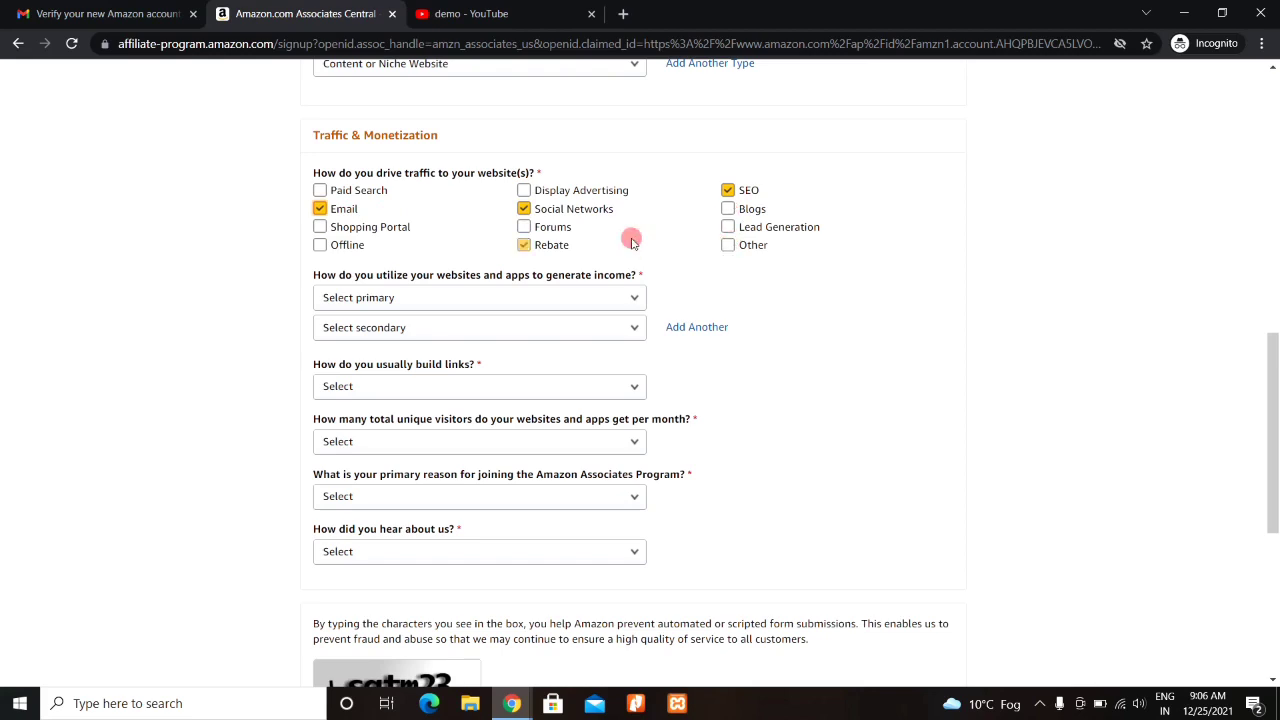
{"action": "left_click", "coordinate": [523, 247]}
{"action": "left_click", "coordinate": [523, 247]}
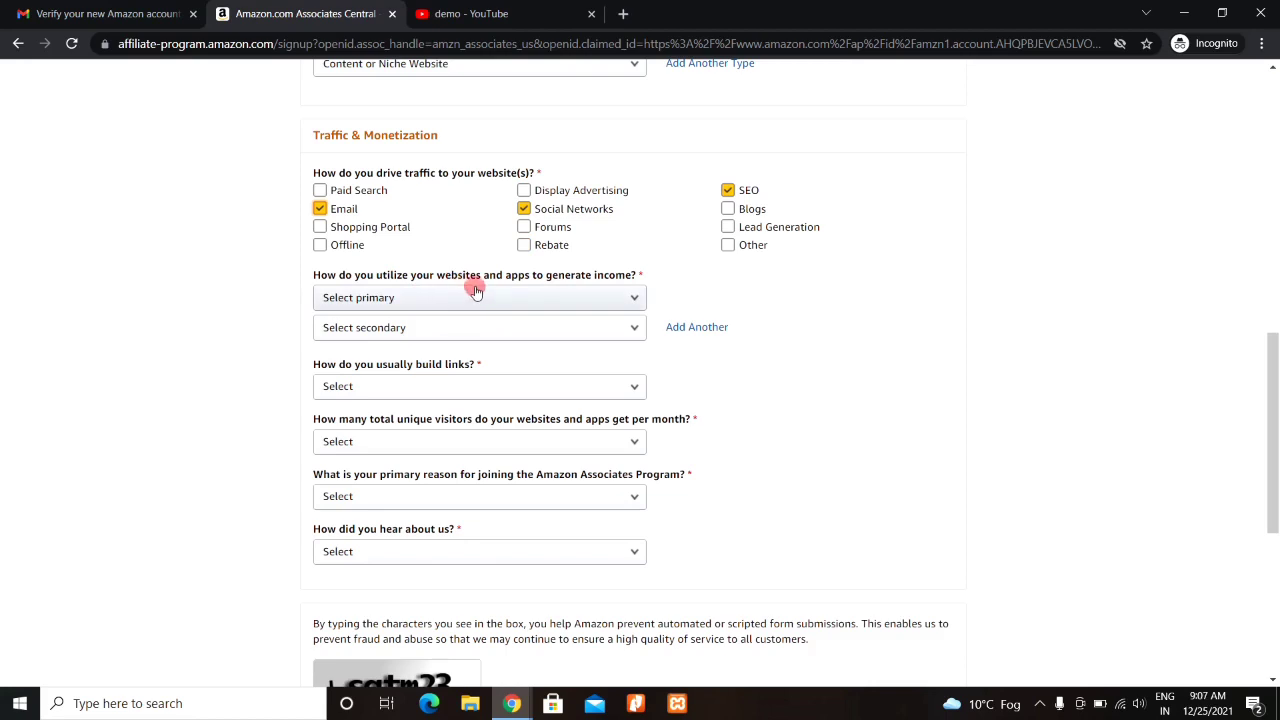
- Set both the primary and secondary income methods to E-commerce/Online Retail
{"action": "left_click", "coordinate": [476, 292]}
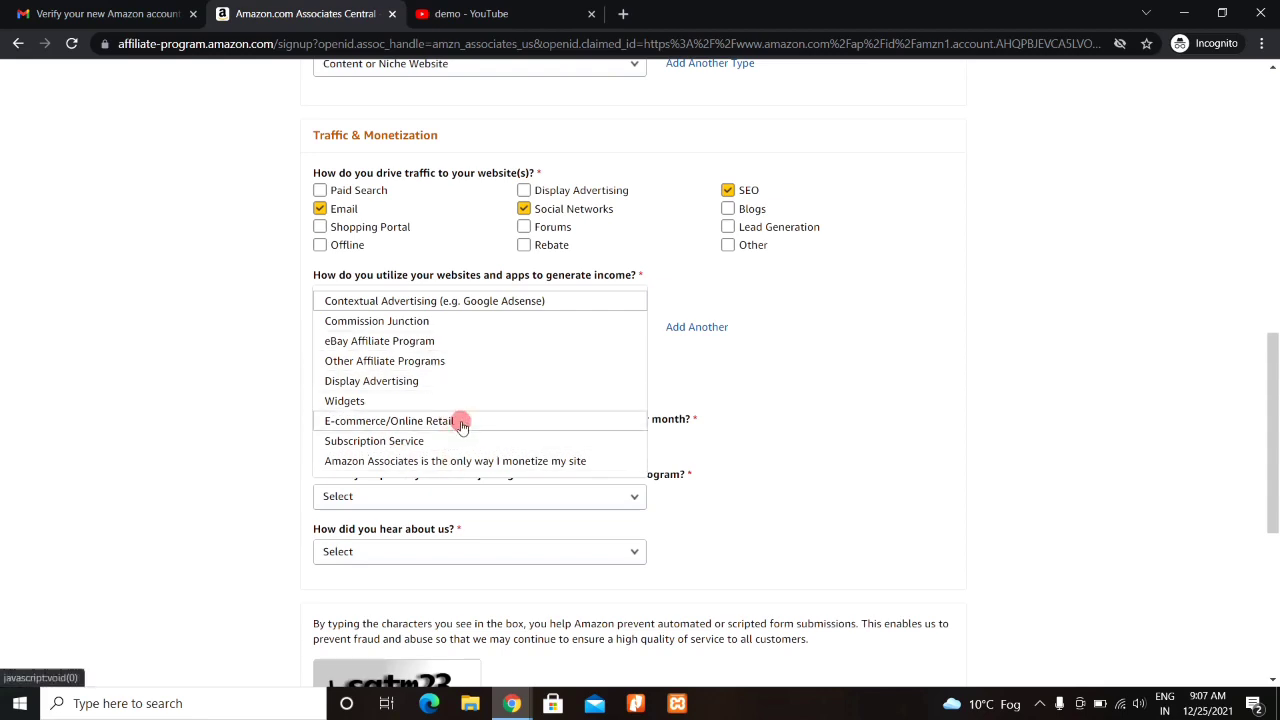
{"action": "left_click", "coordinate": [457, 425]}
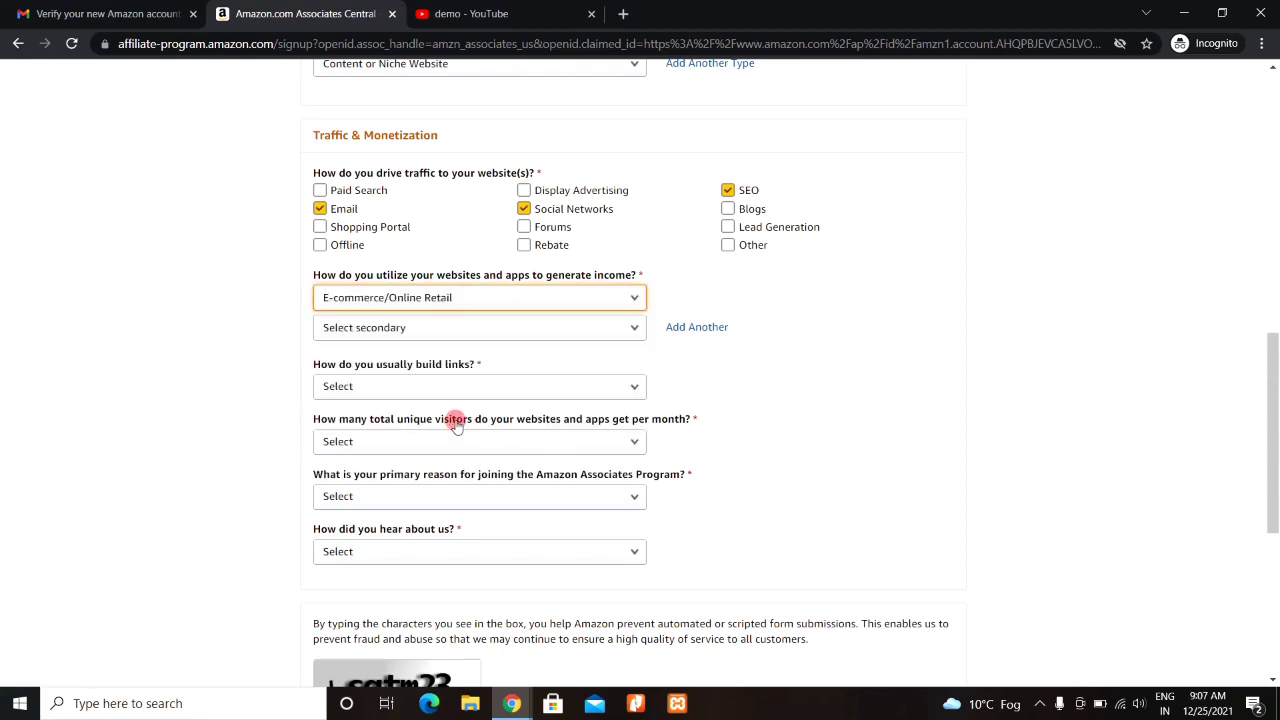
{"action": "left_click", "coordinate": [557, 328]}
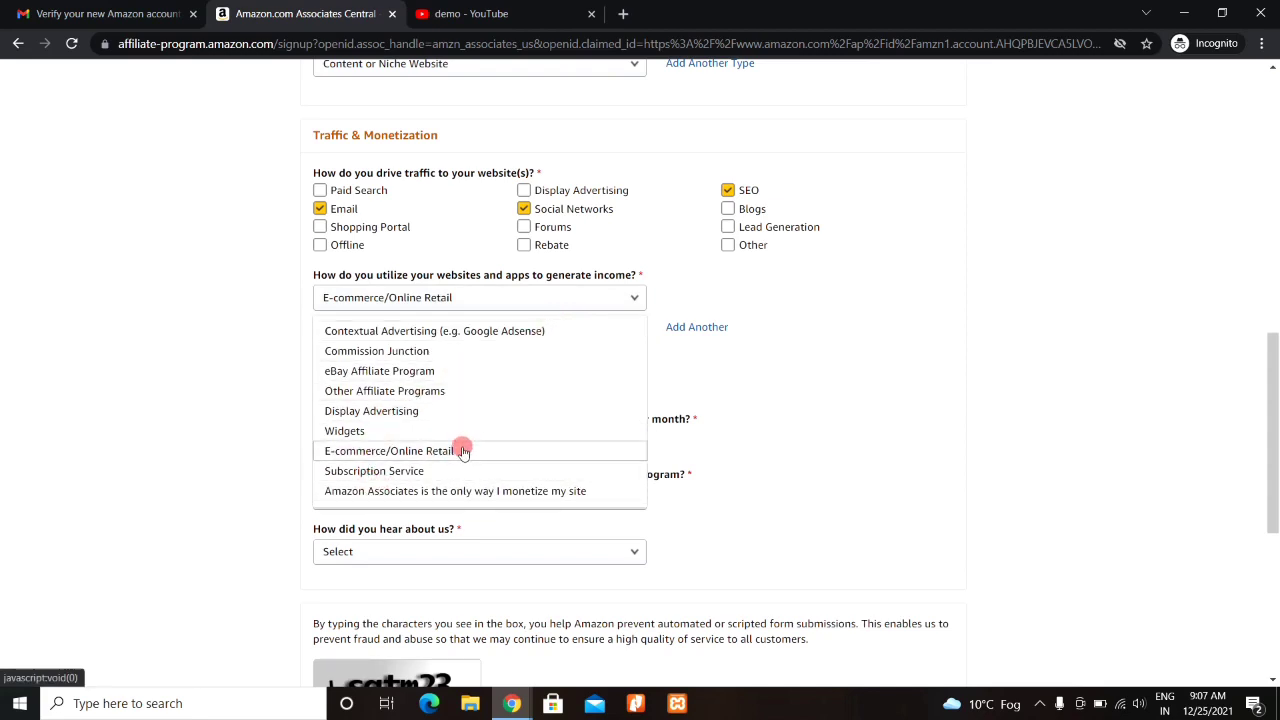
{"action": "left_click", "coordinate": [457, 450]}
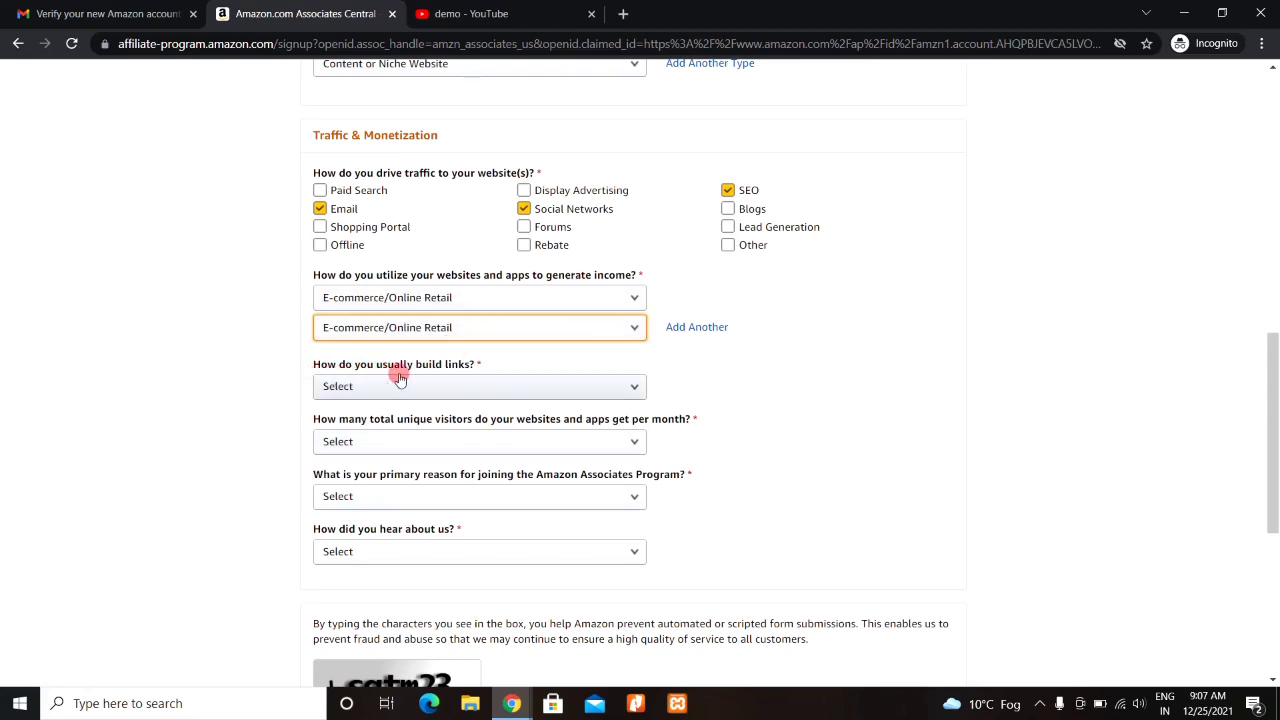
- Answer Manually via text editor, From 501 to 5,000 visitors, To monetize my site, and Online Search
{"action": "left_click", "coordinate": [457, 388]}
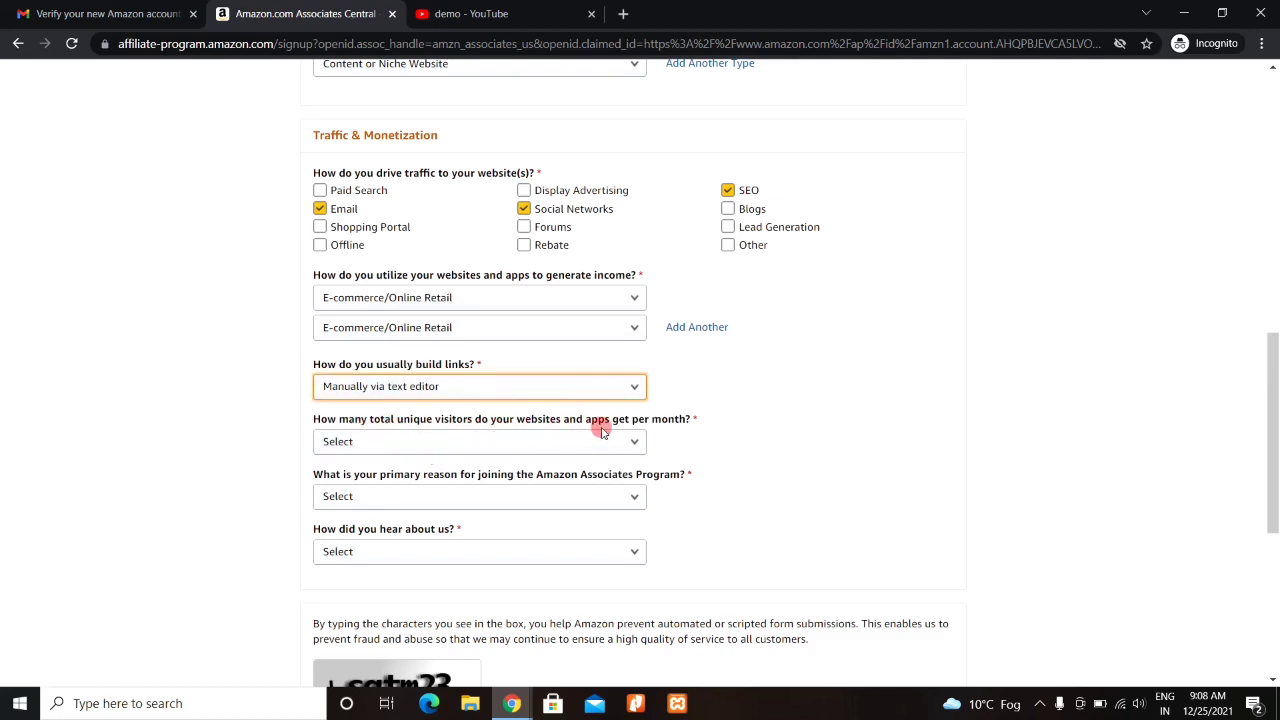
{"action": "left_click", "coordinate": [543, 441]}
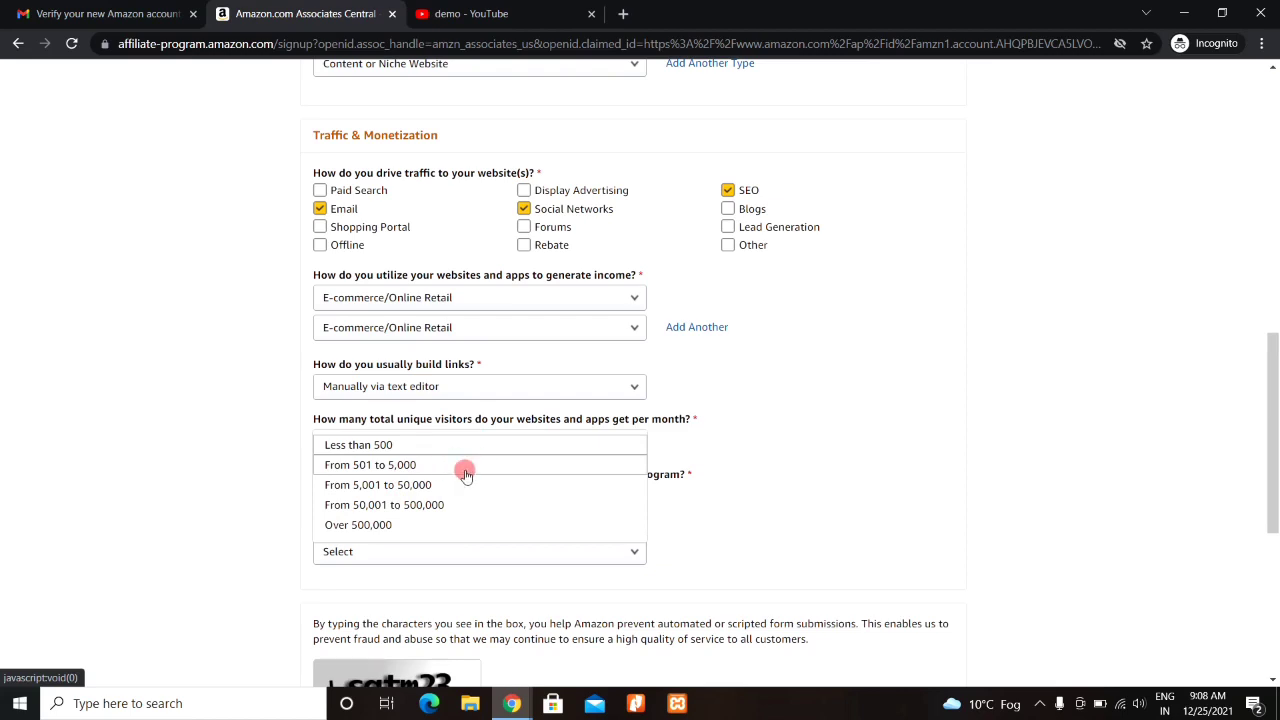
{"action": "left_click", "coordinate": [408, 470]}
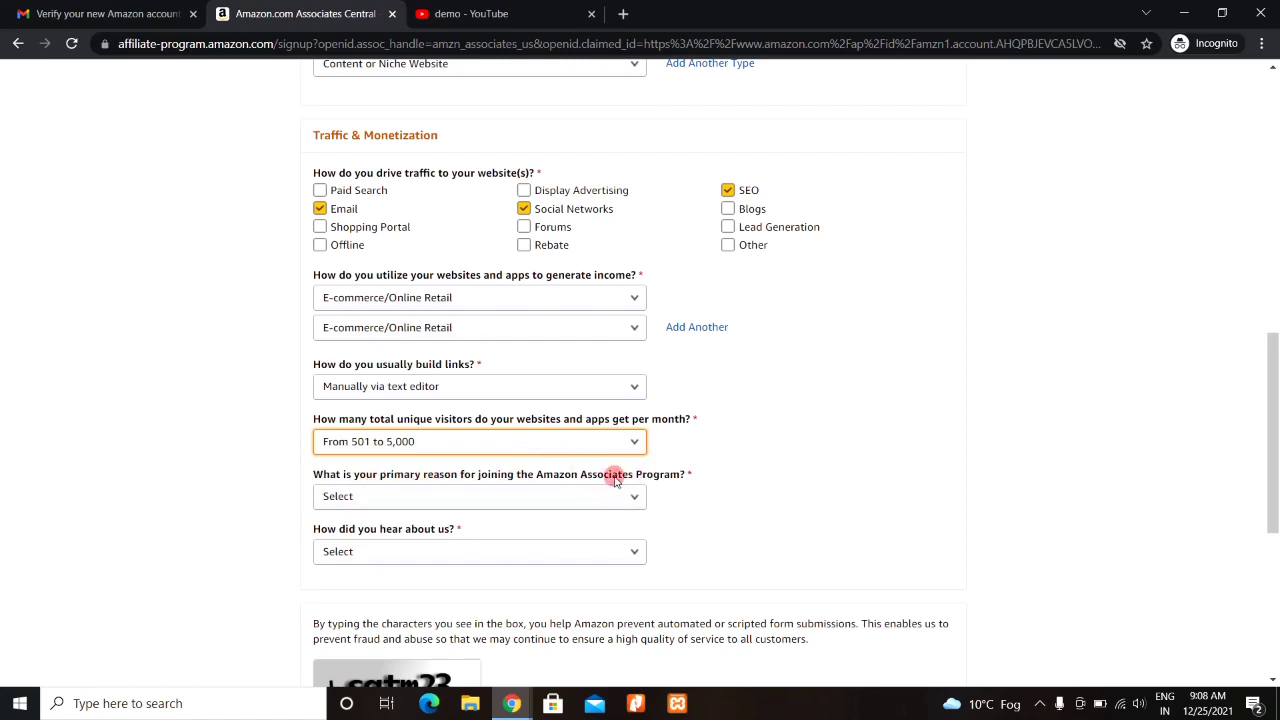
{"action": "left_click", "coordinate": [503, 496]}
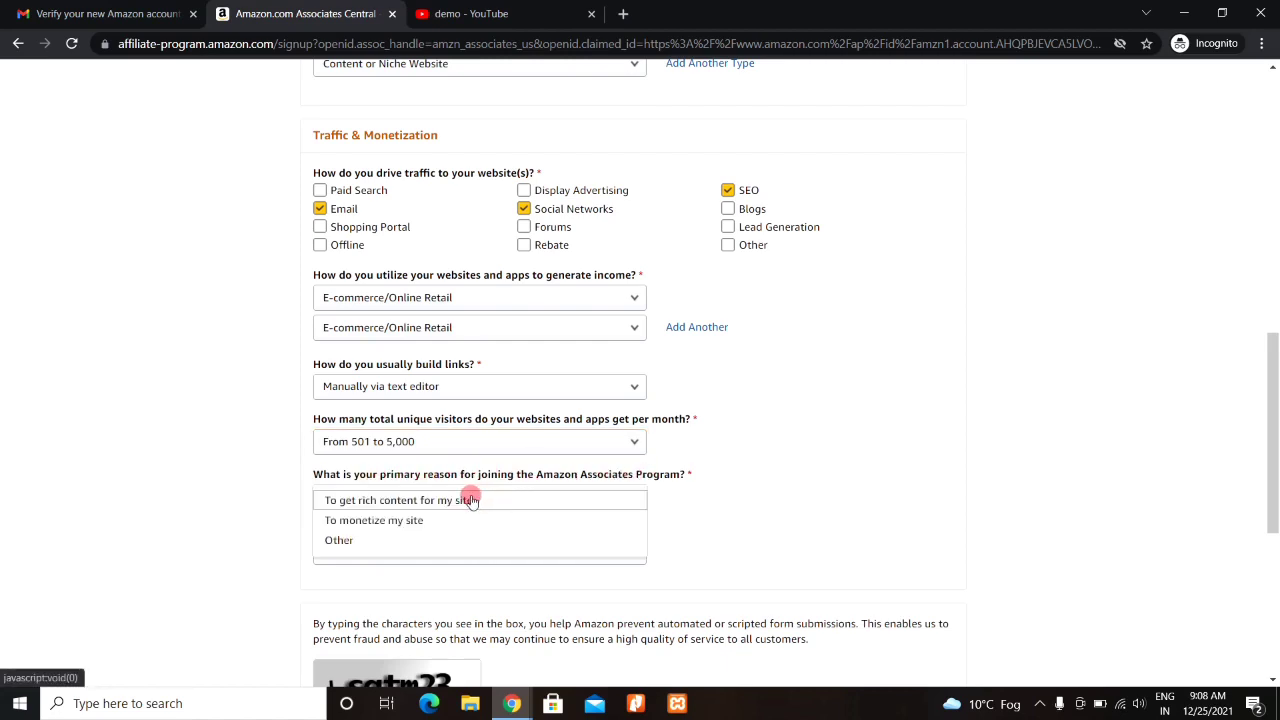
{"action": "left_click", "coordinate": [422, 522]}
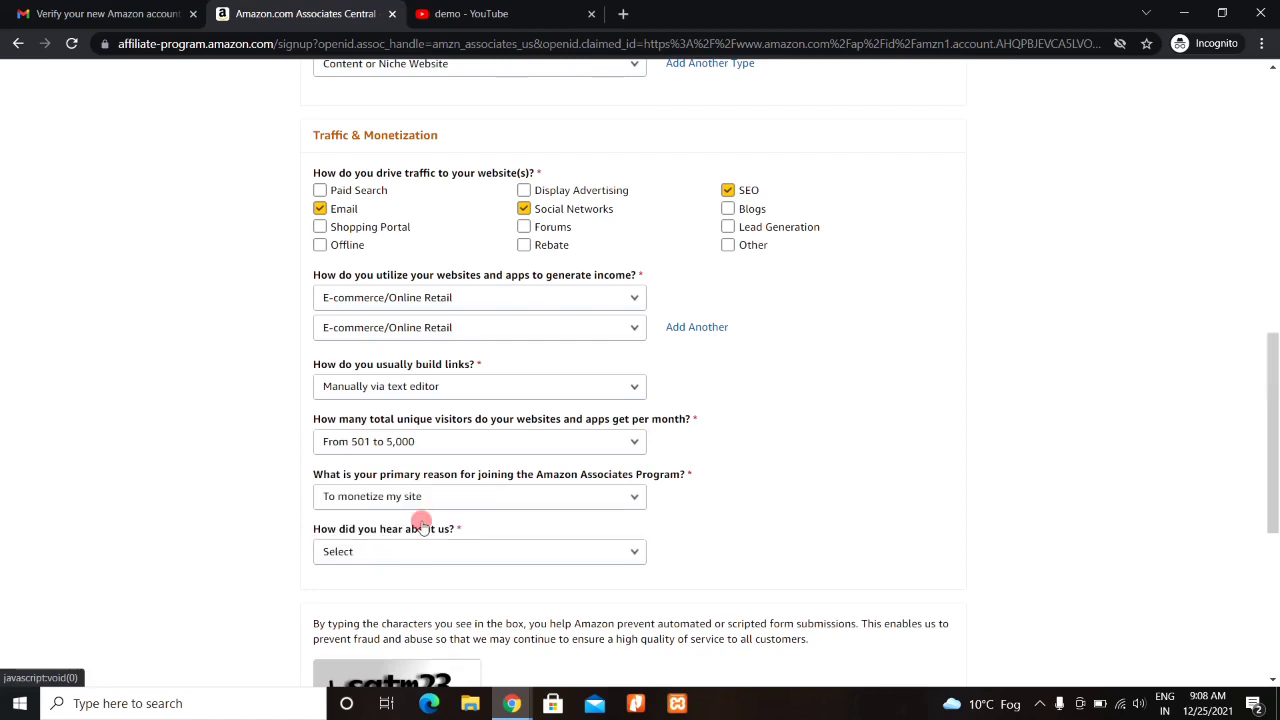
{"action": "left_click", "coordinate": [476, 553]}
{"action": "left_click", "coordinate": [474, 551]}
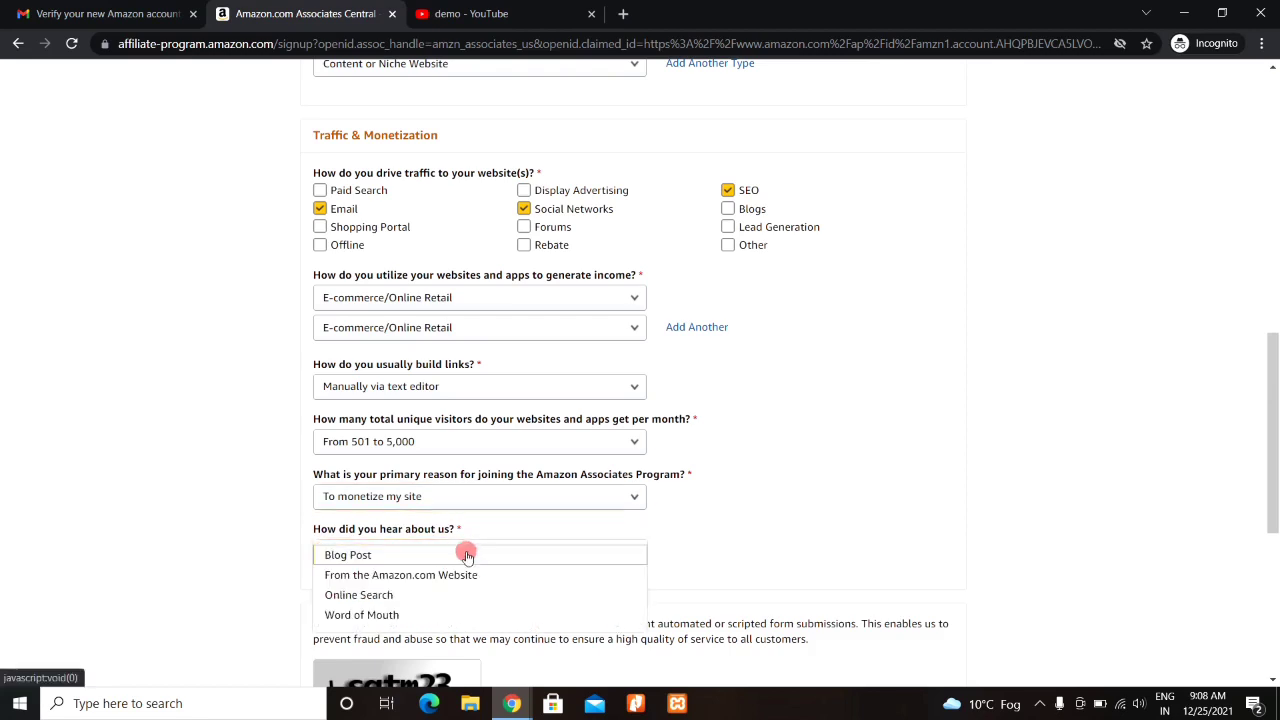
{"action": "left_click", "coordinate": [381, 600]}
{"action": "scroll", "coordinate": [1275, 540], "scroll_direction": "down", "scroll_amount": 3}
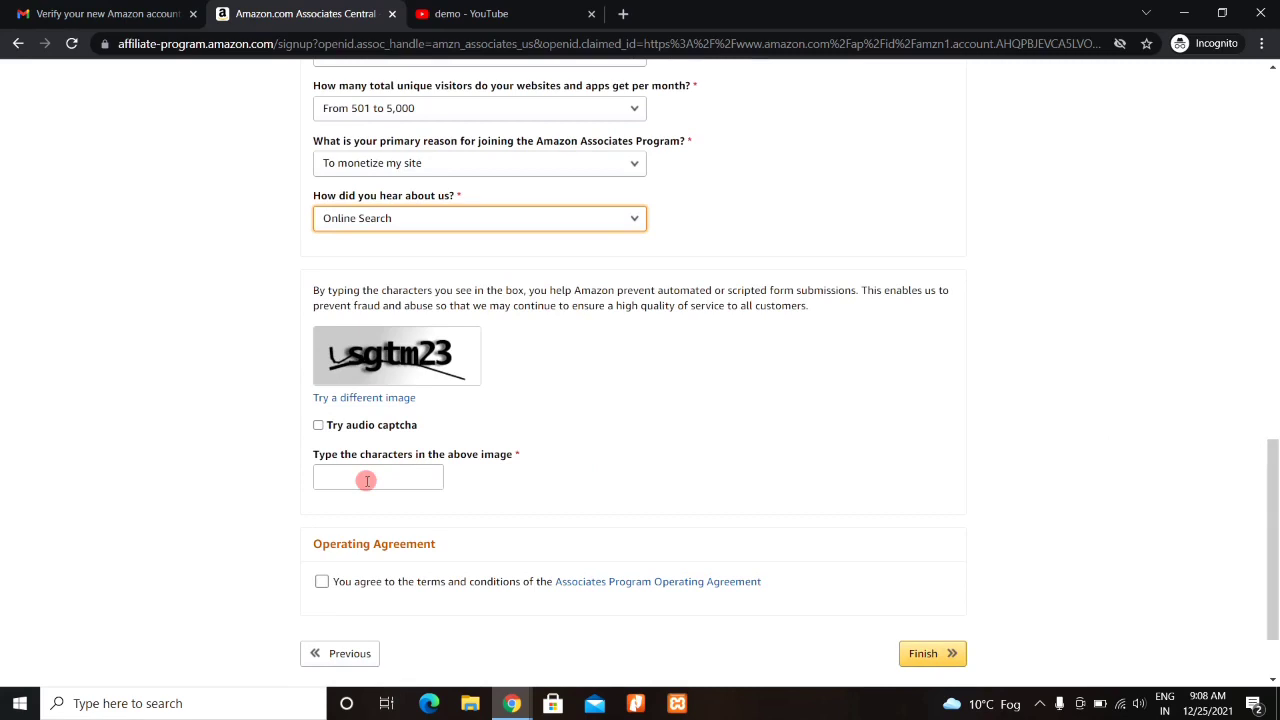
- Enter the characters from a fresh captcha image, accept the Operating Agreement, and submit the signup
{"action": "left_click", "coordinate": [394, 400]}
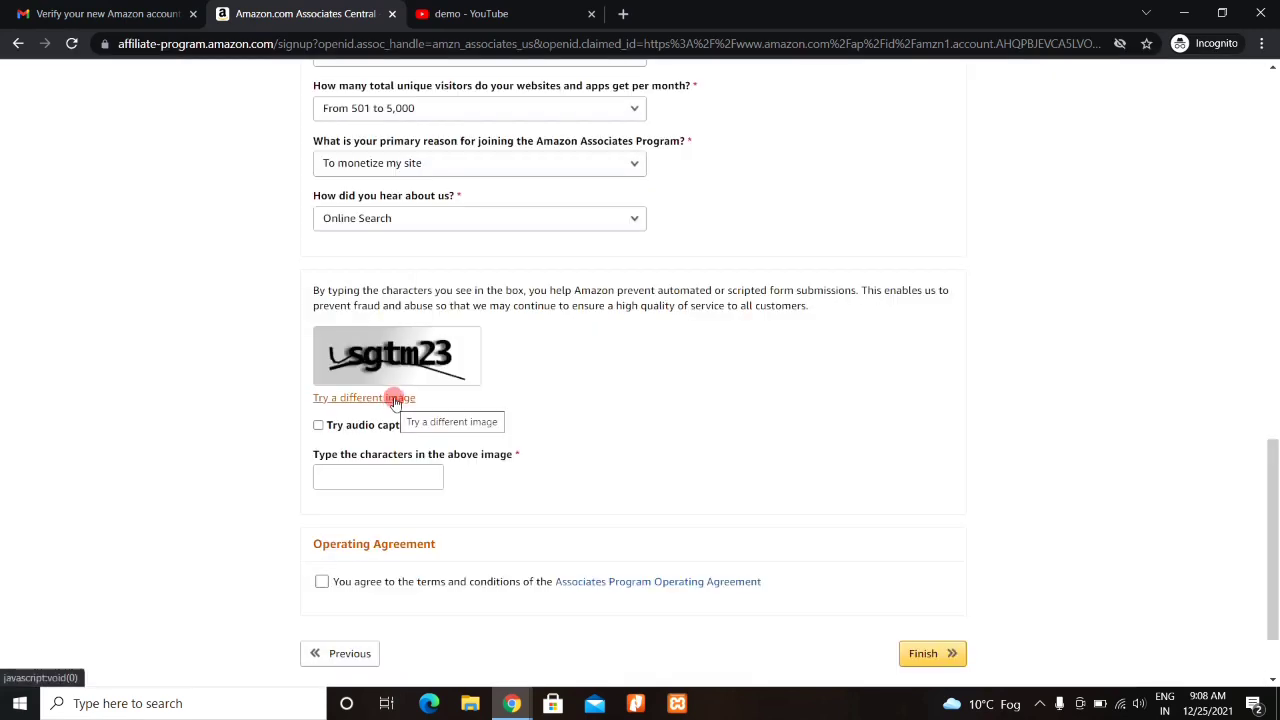
{"action": "left_click", "coordinate": [395, 399]}
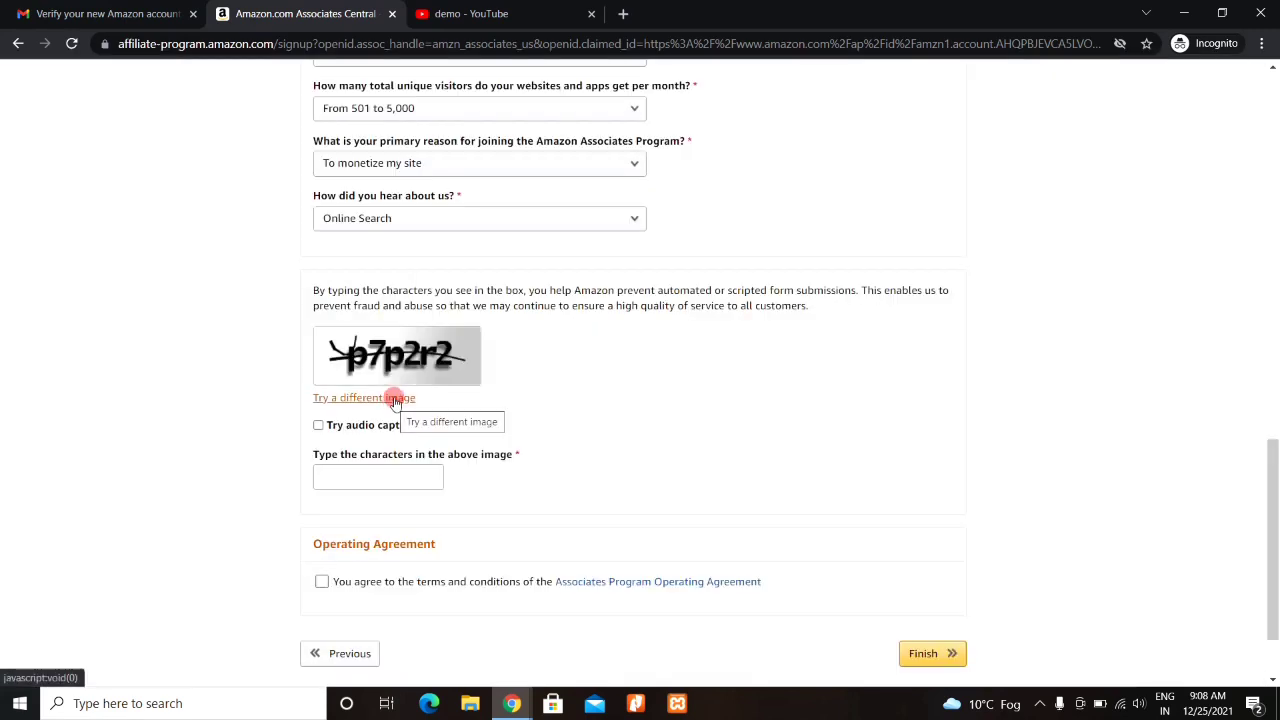
{"action": "left_click", "coordinate": [352, 474]}
{"action": "type", "text": "p7p2r2"}
{"action": "left_click", "coordinate": [321, 582]}
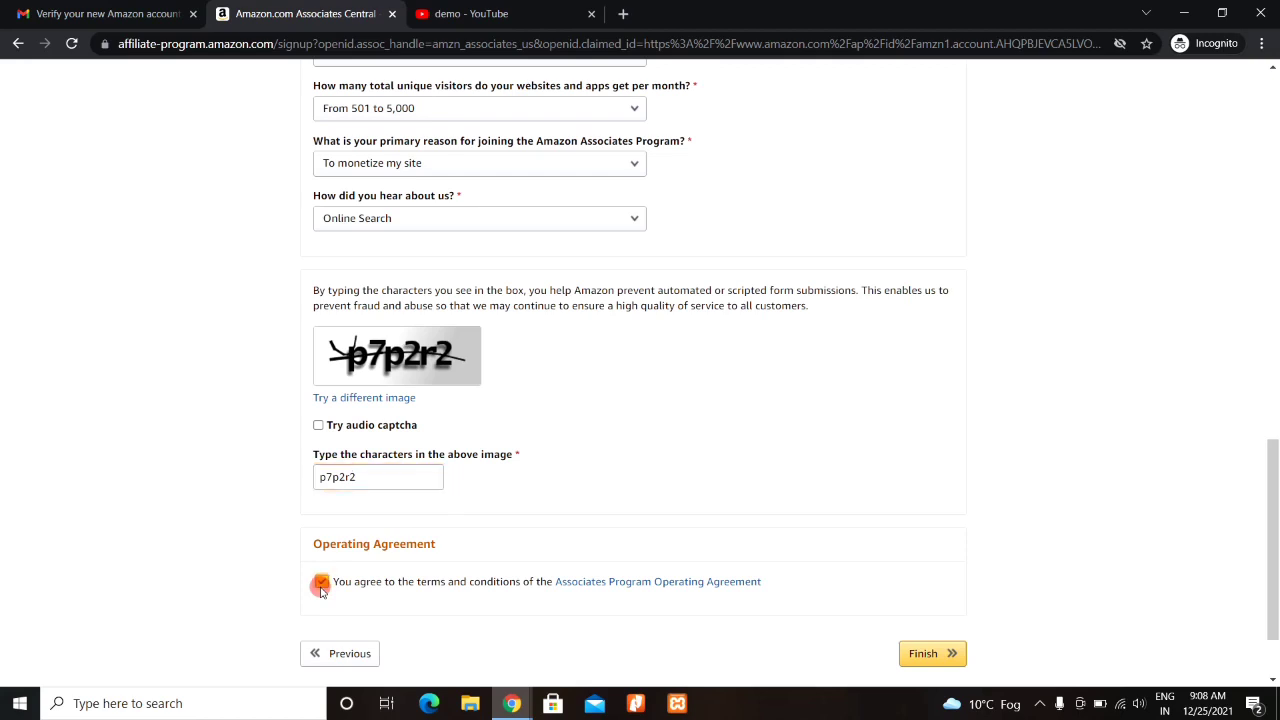
{"action": "left_click", "coordinate": [926, 655]}
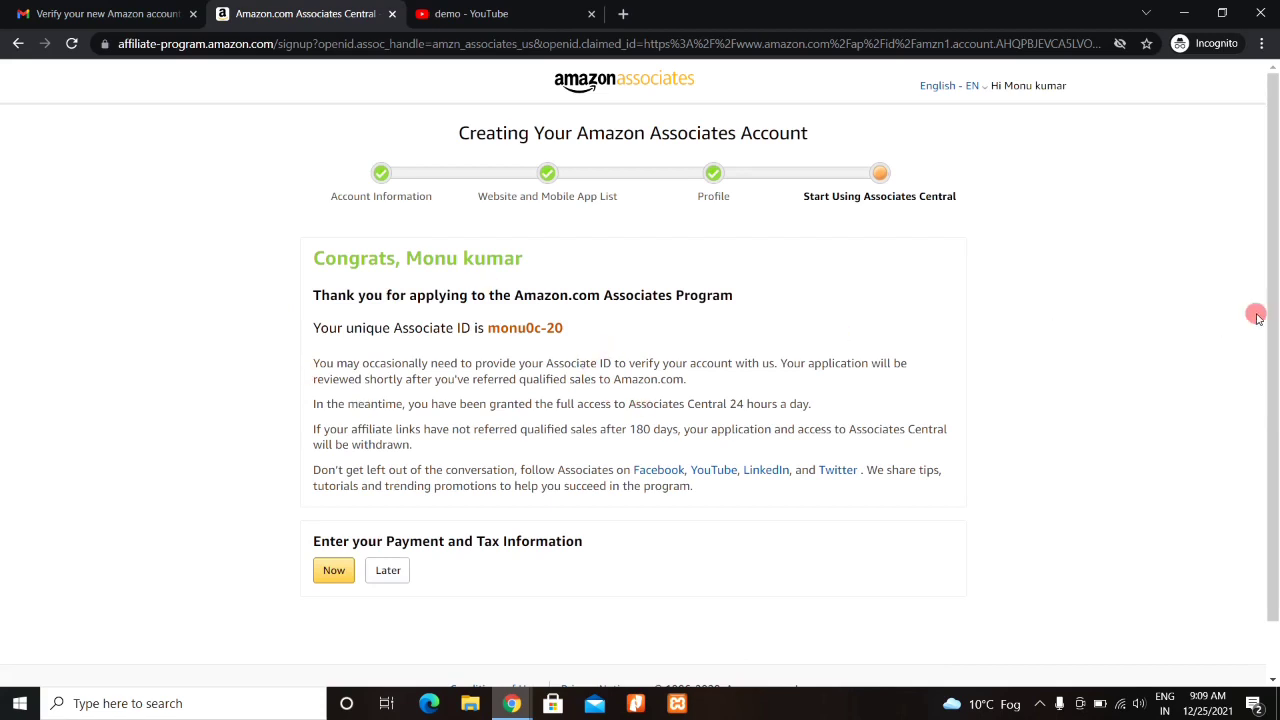
- Choose to enter payment and tax information now from the bottom of the congratulations page
{"action": "left_click_drag", "start_coordinate": [1273, 316], "coordinate": [1273, 368]}
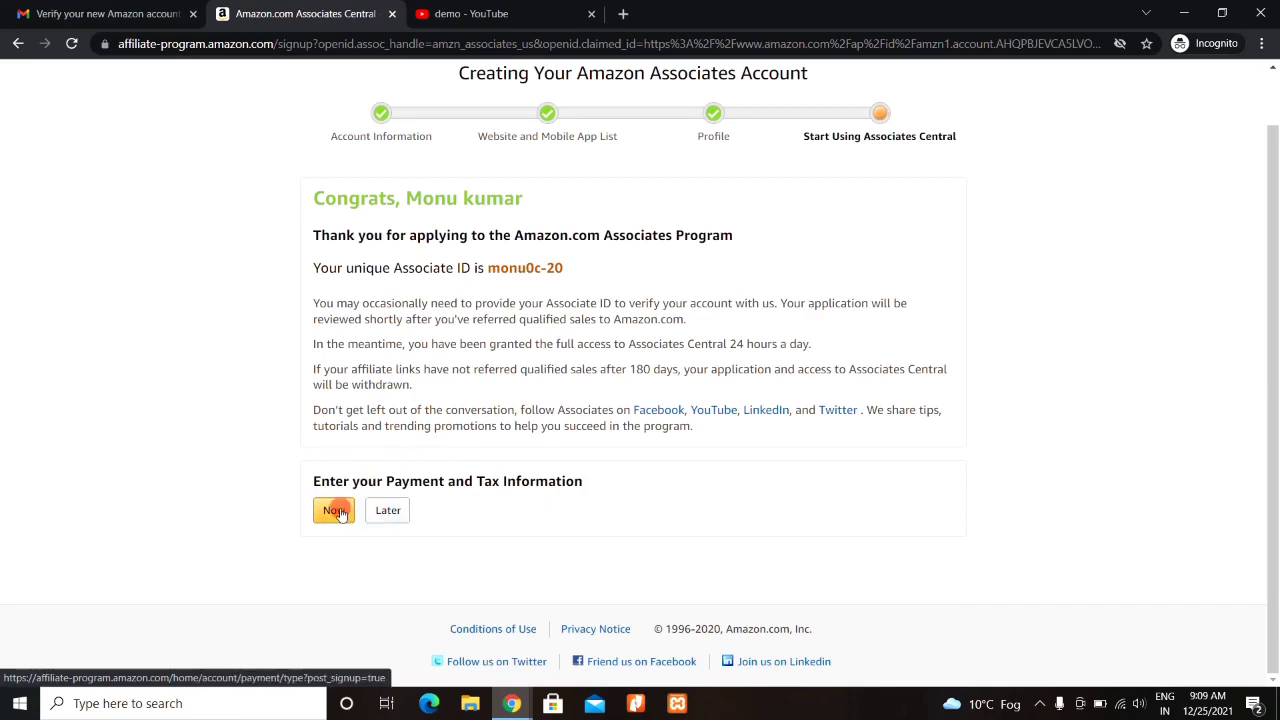
{"action": "left_click", "coordinate": [334, 512]}
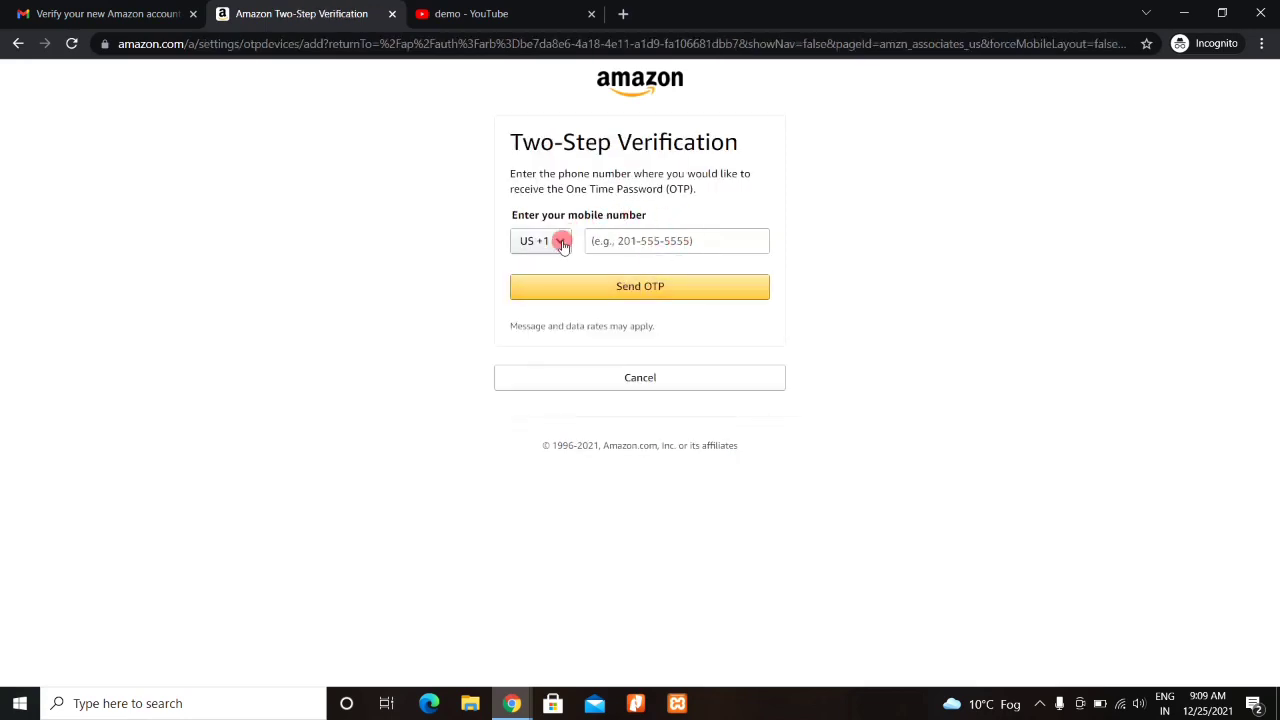
- Set the country code to India +91 and verify the mobile number with the one-time password
{"action": "left_click", "coordinate": [563, 245]}
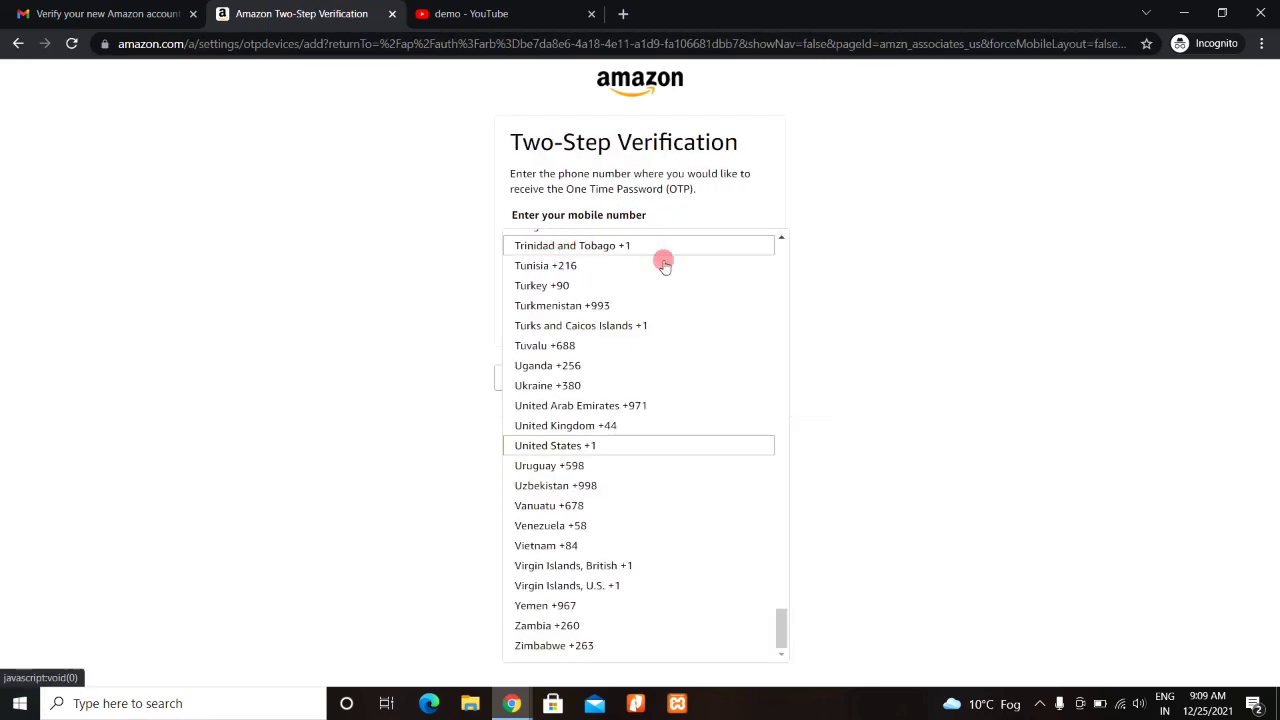
{"action": "scroll", "coordinate": [621, 422], "scroll_direction": "up", "scroll_amount": 20}
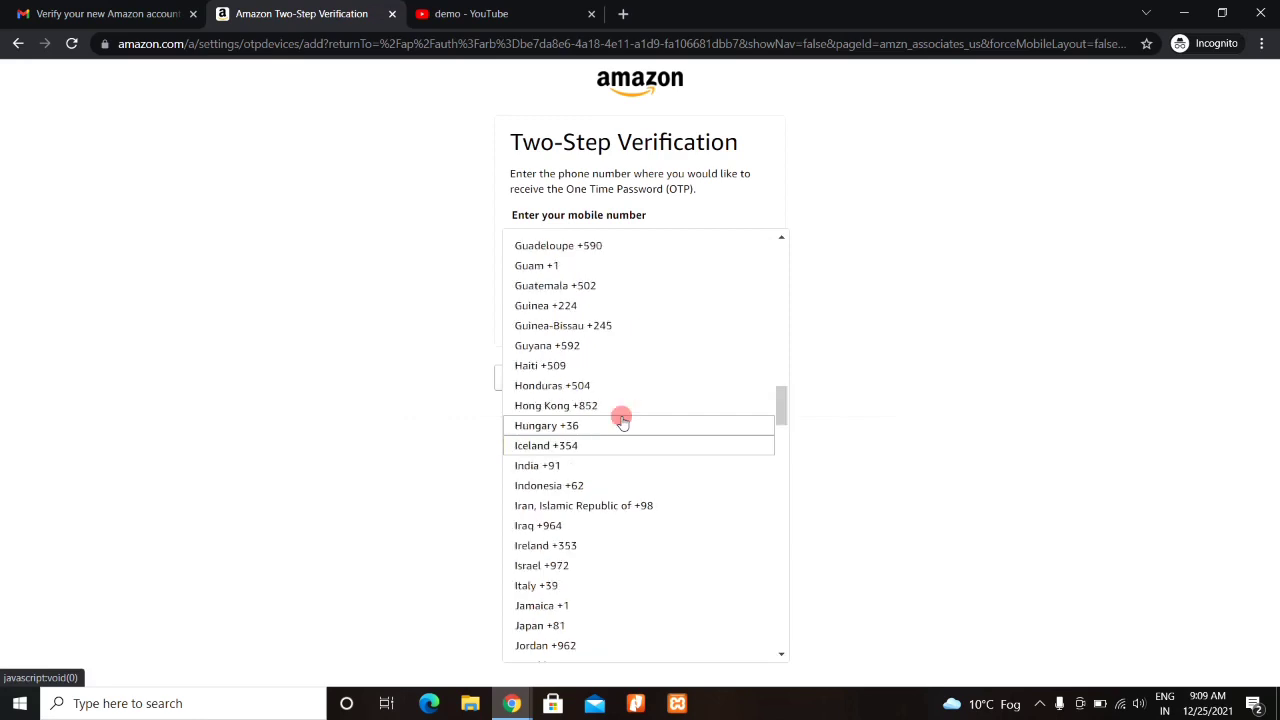
{"action": "left_click", "coordinate": [537, 465]}
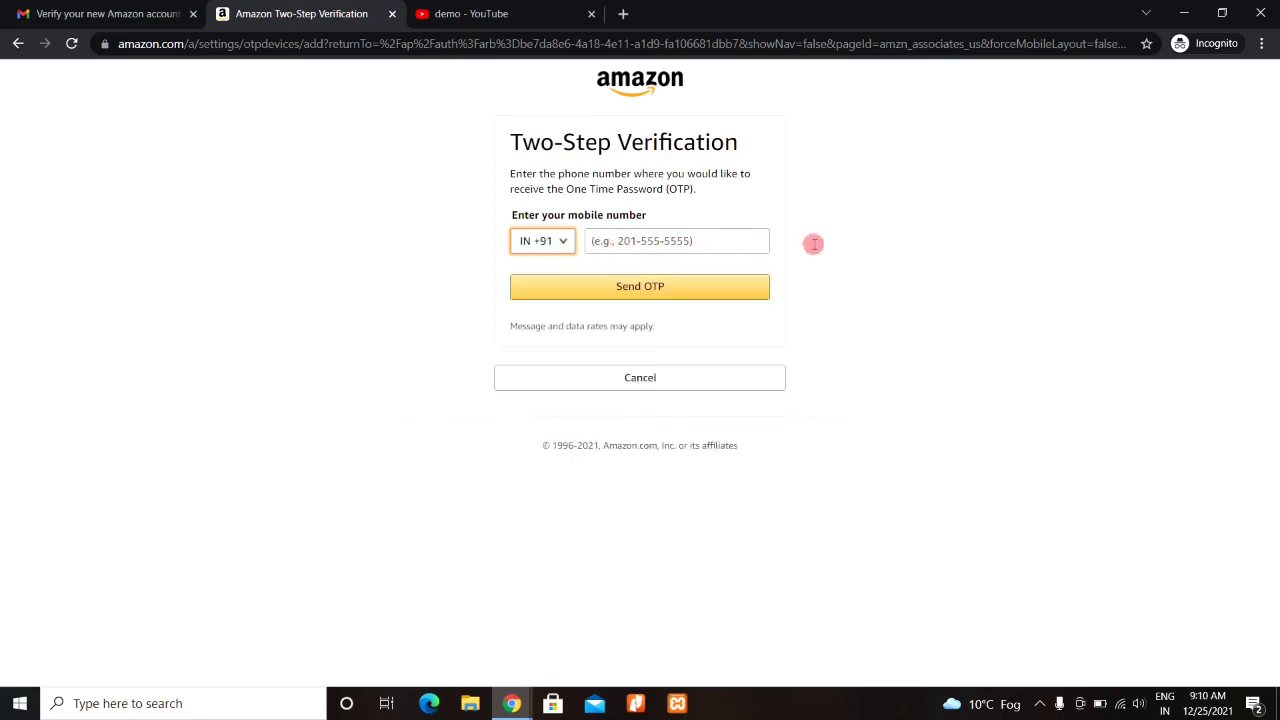
{"action": "left_click", "coordinate": [851, 240]}
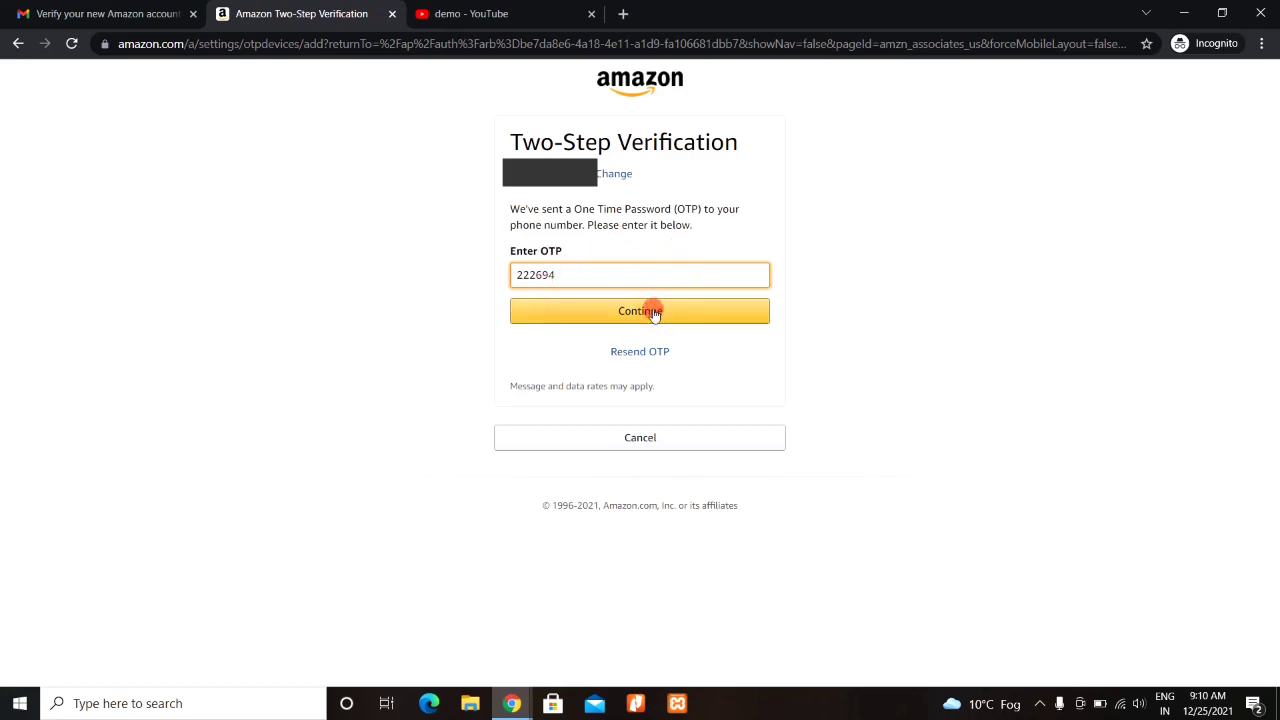
{"action": "left_click", "coordinate": [655, 313]}
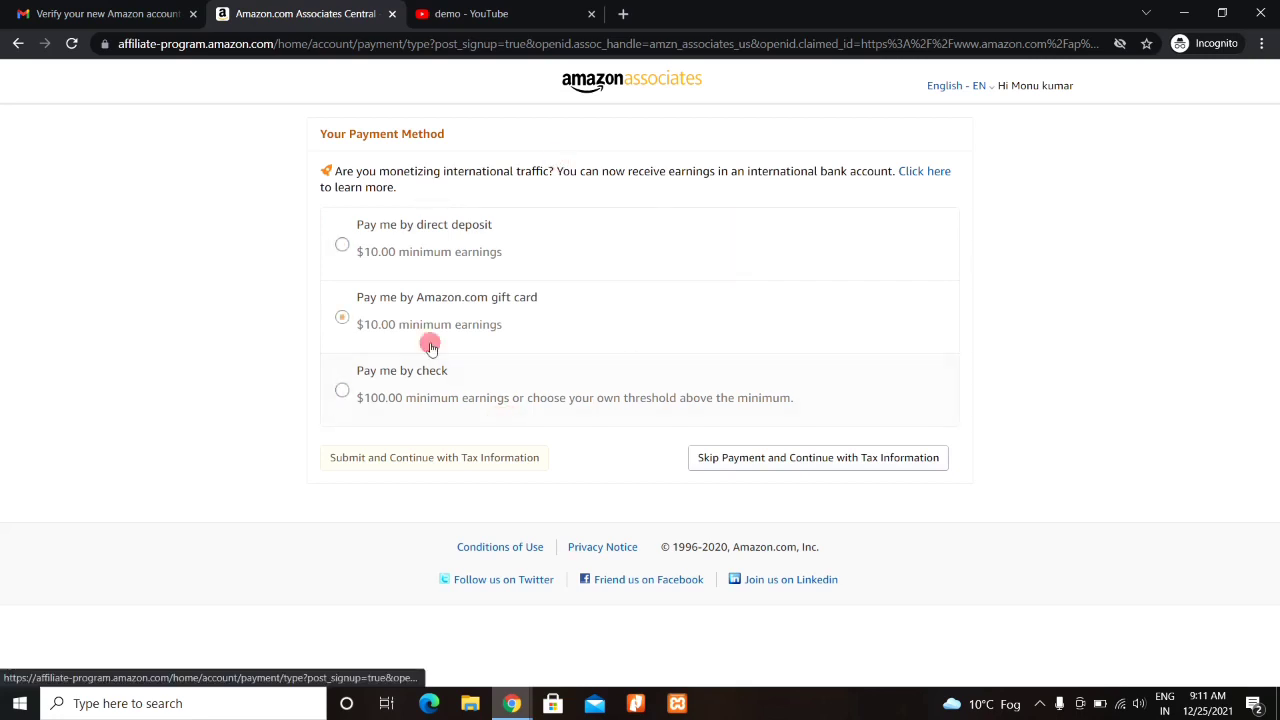
- Try the check payment option, then skip payment and continue to tax information
{"action": "left_click", "coordinate": [346, 410]}
{"action": "left_click", "coordinate": [405, 452]}
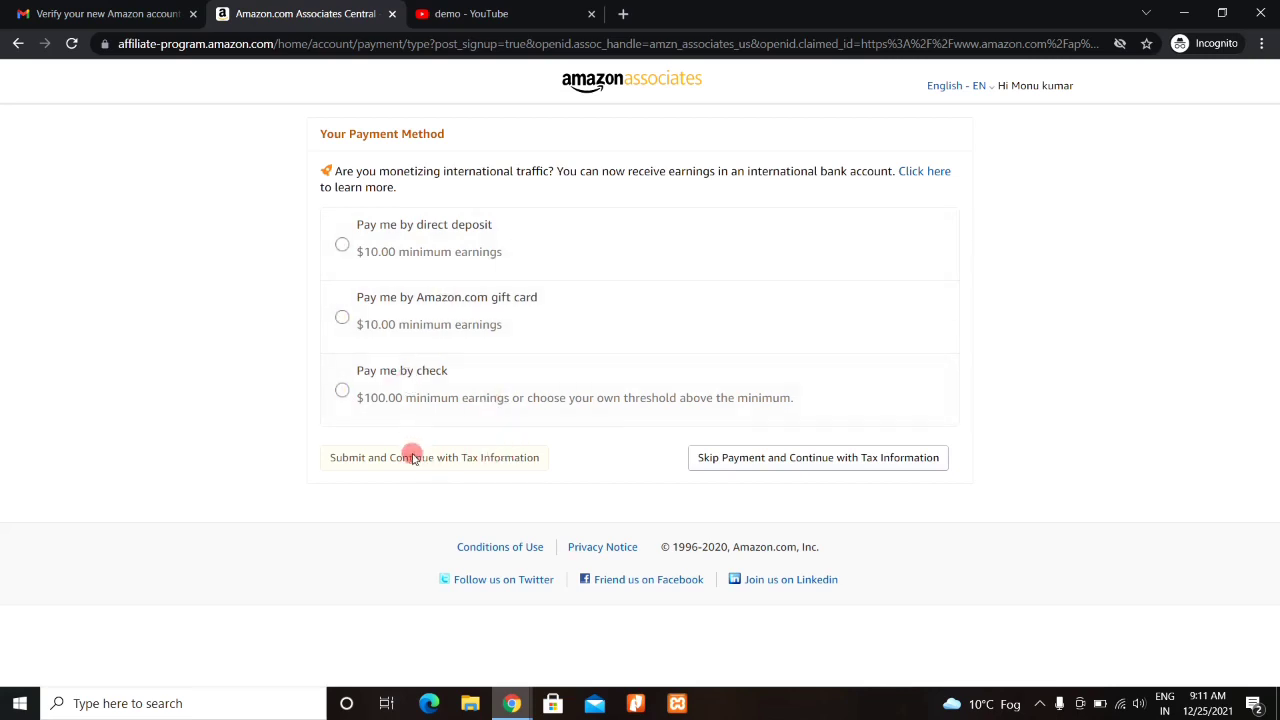
{"action": "left_click", "coordinate": [785, 460]}
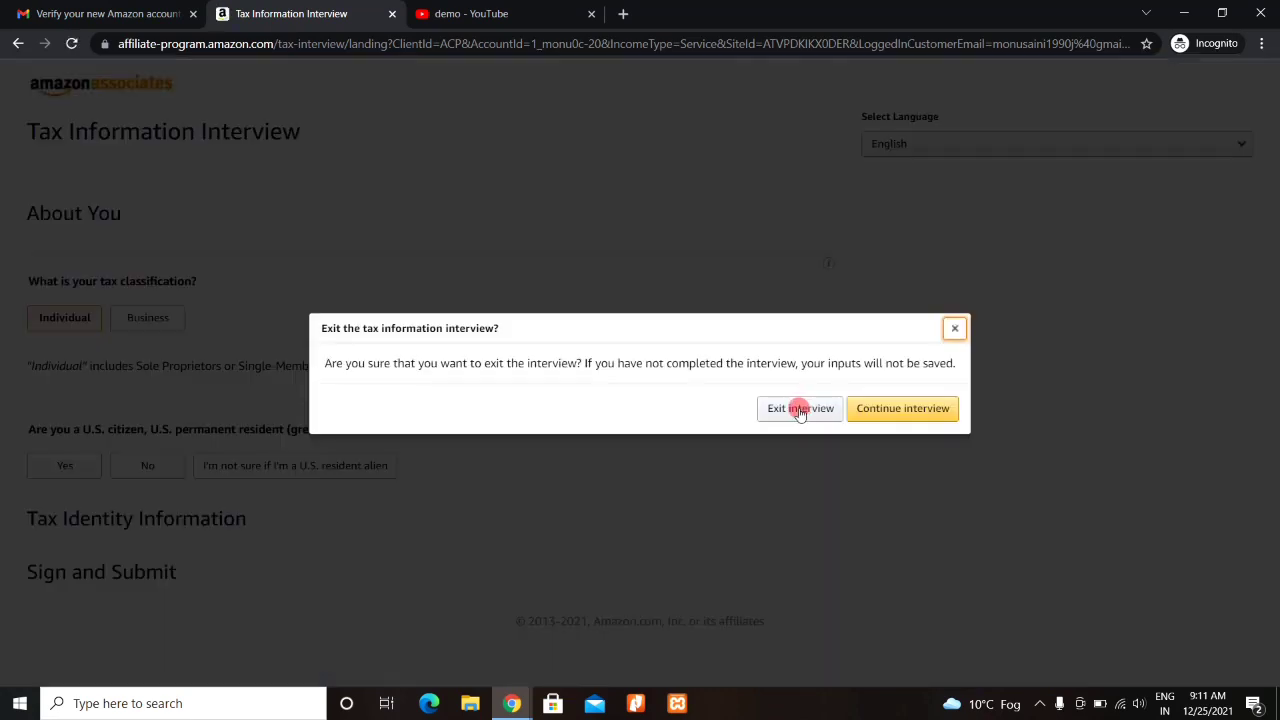
- Exit the Tax Information Interview to return to the Your Associates Account page
{"action": "left_click", "coordinate": [800, 410]}
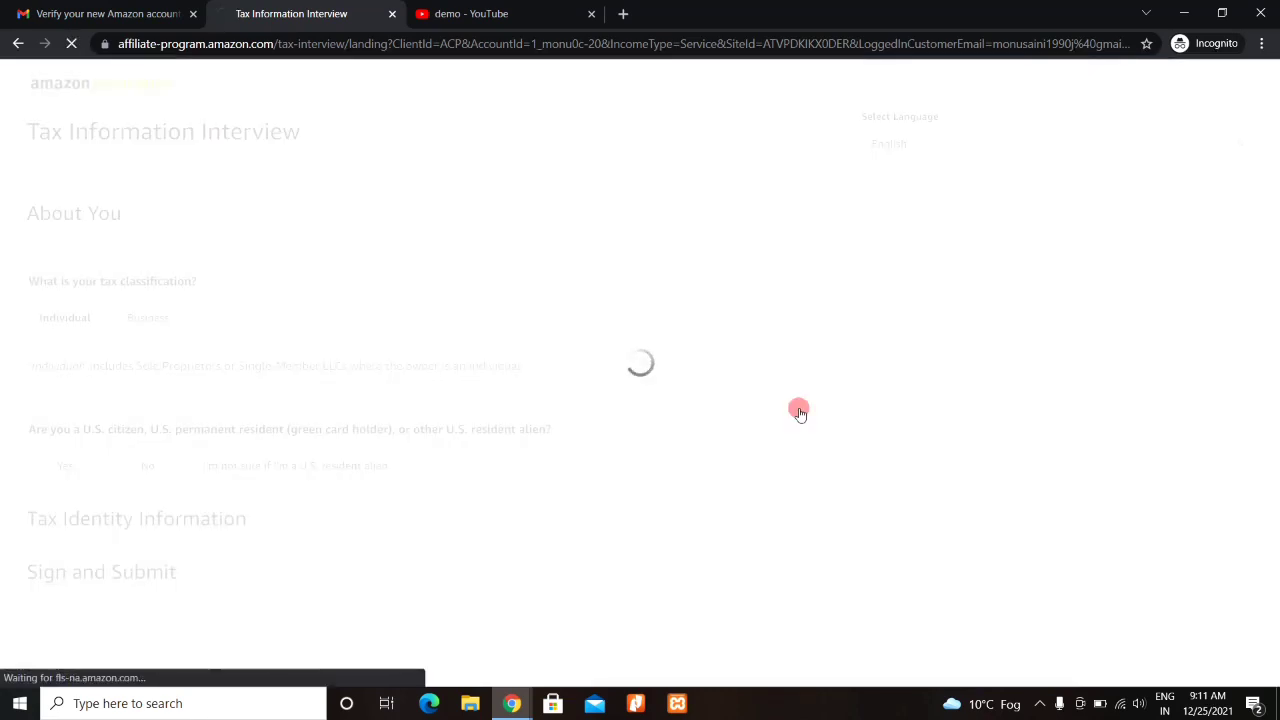